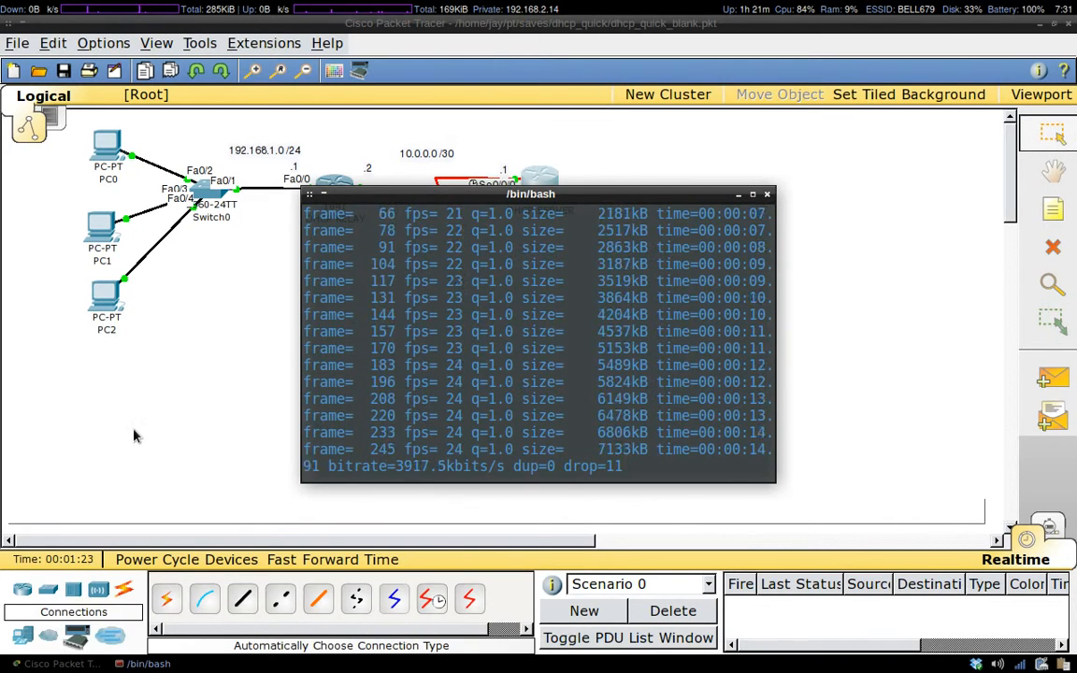
Step: Add a text note with the author's website address to the workspace and place it above the network topology
left_click(135, 434)
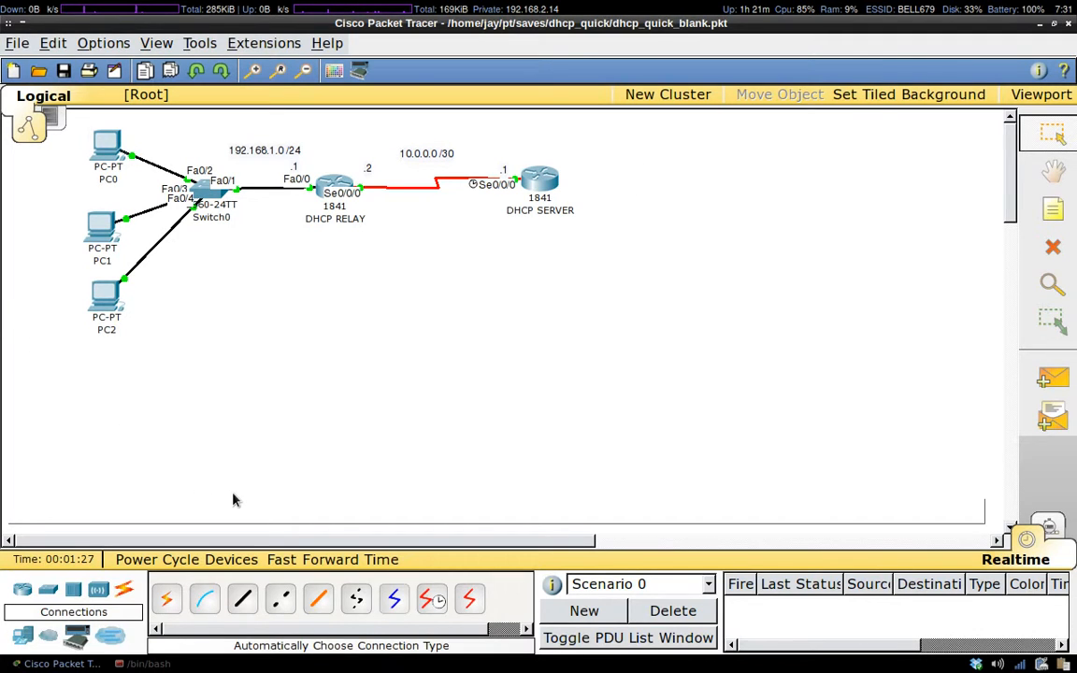
left_click(1052, 210)
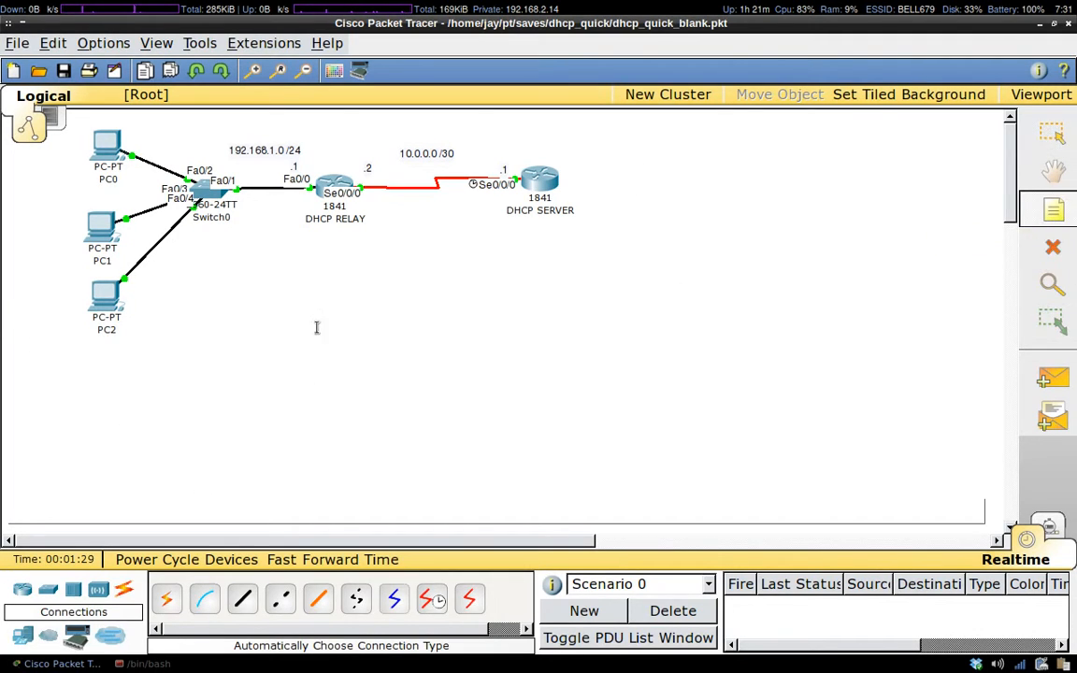
left_click(255, 301)
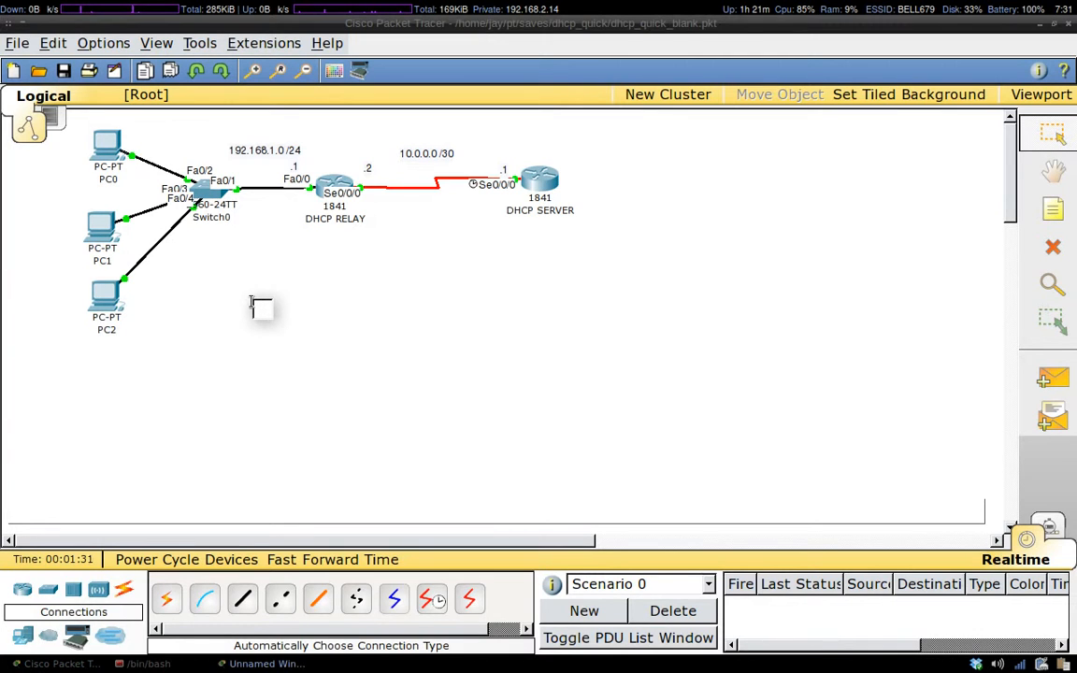
type("i")
type("ay")
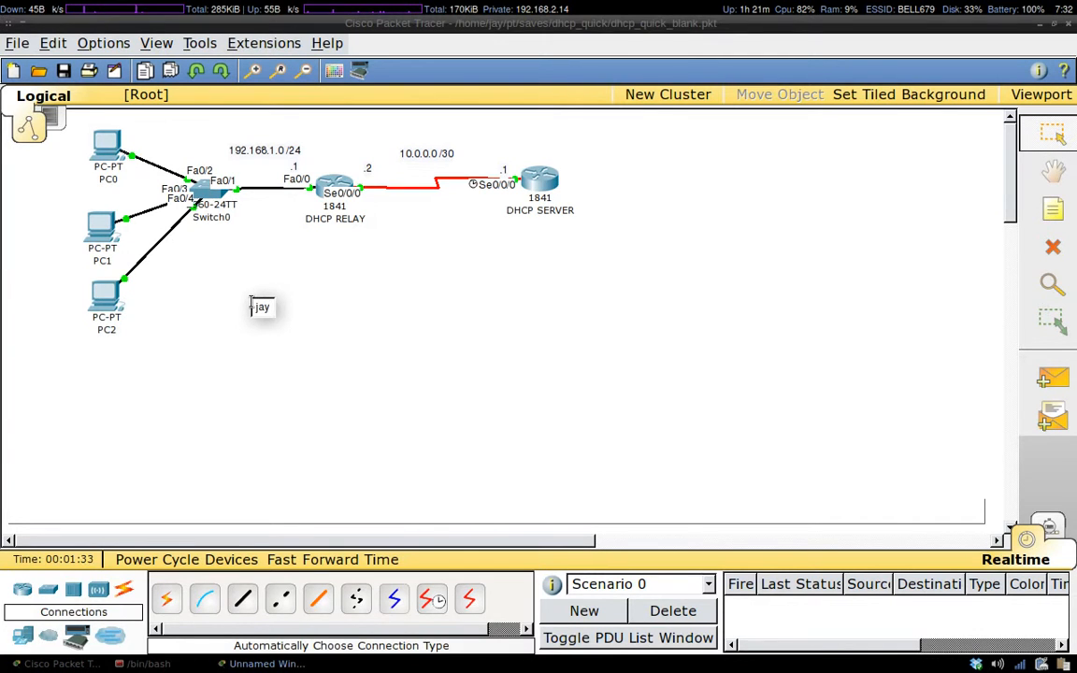
type("michael.ca")
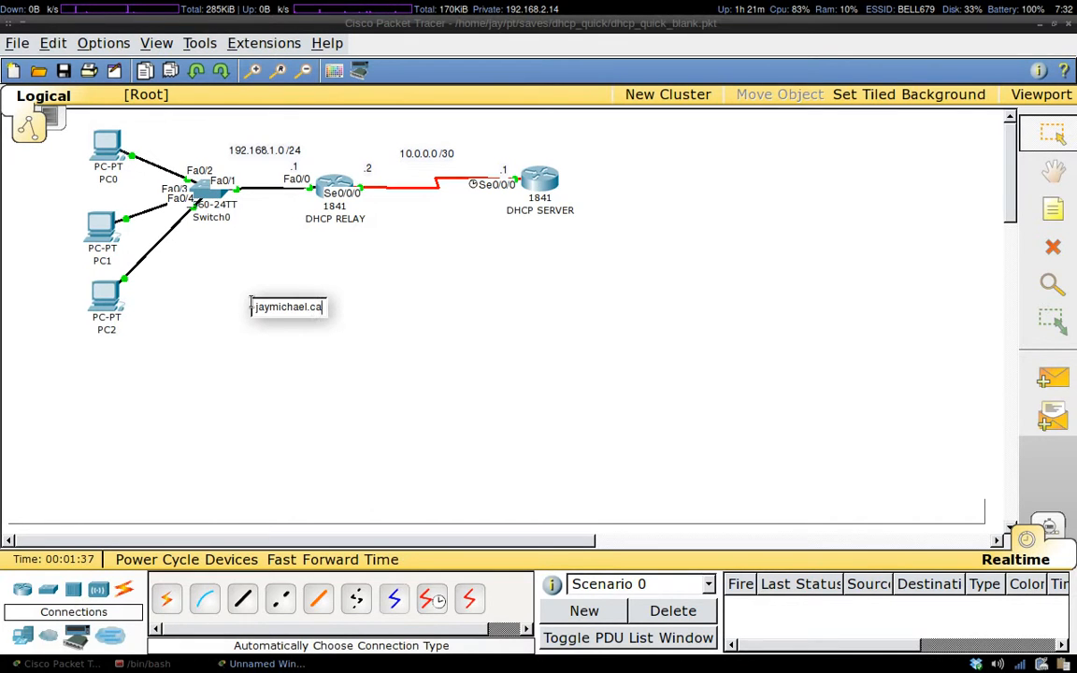
left_click(291, 318)
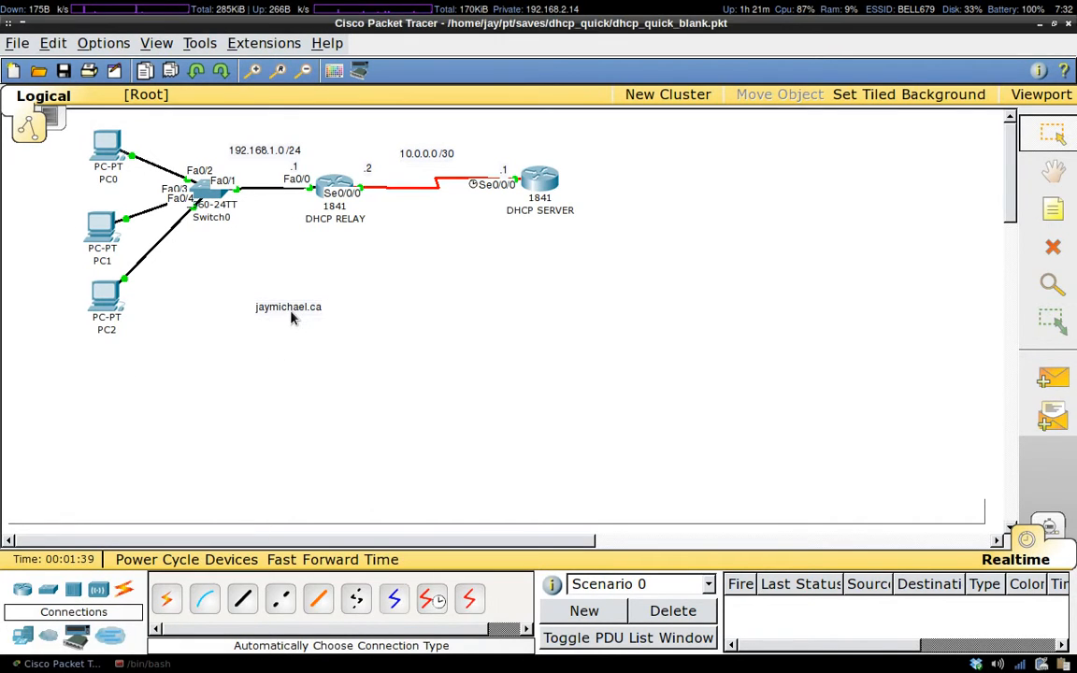
left_click_drag(290, 318, 361, 293)
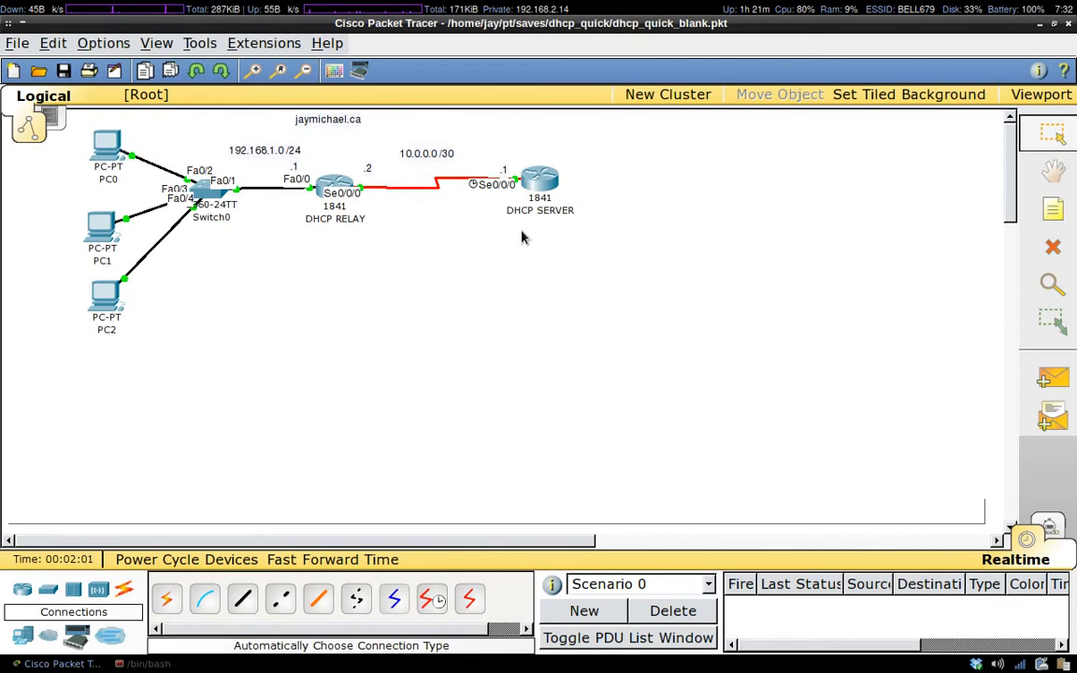
Step: Open the DHCP SERVER router's command line in a maximized window and enter global configuration mode
left_click(538, 183)
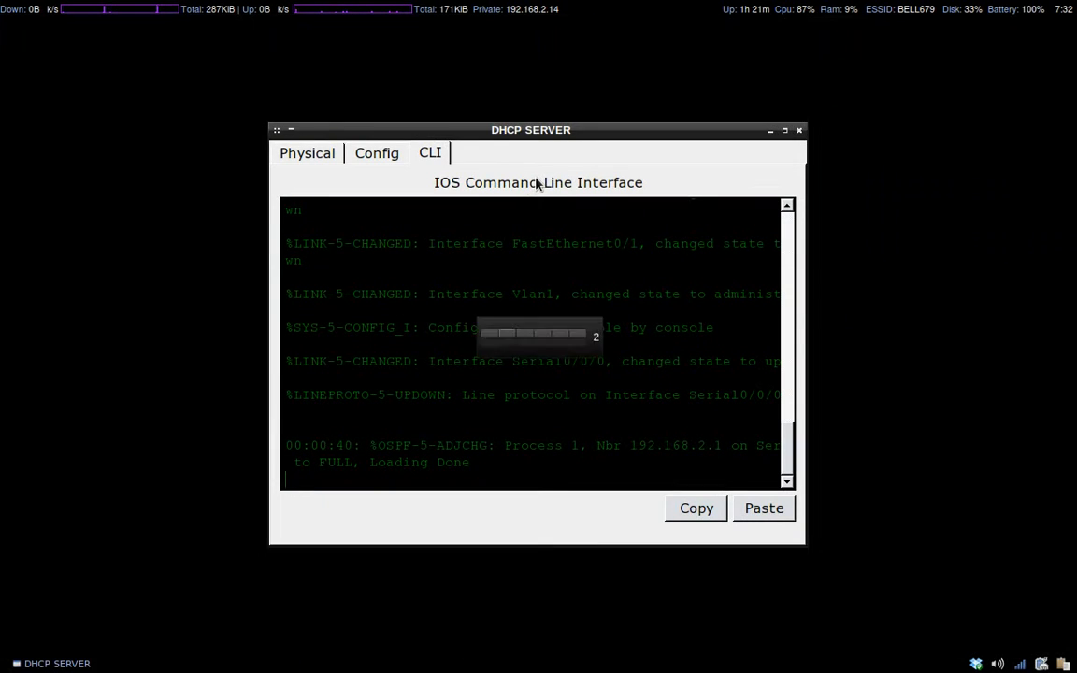
left_click(784, 130)
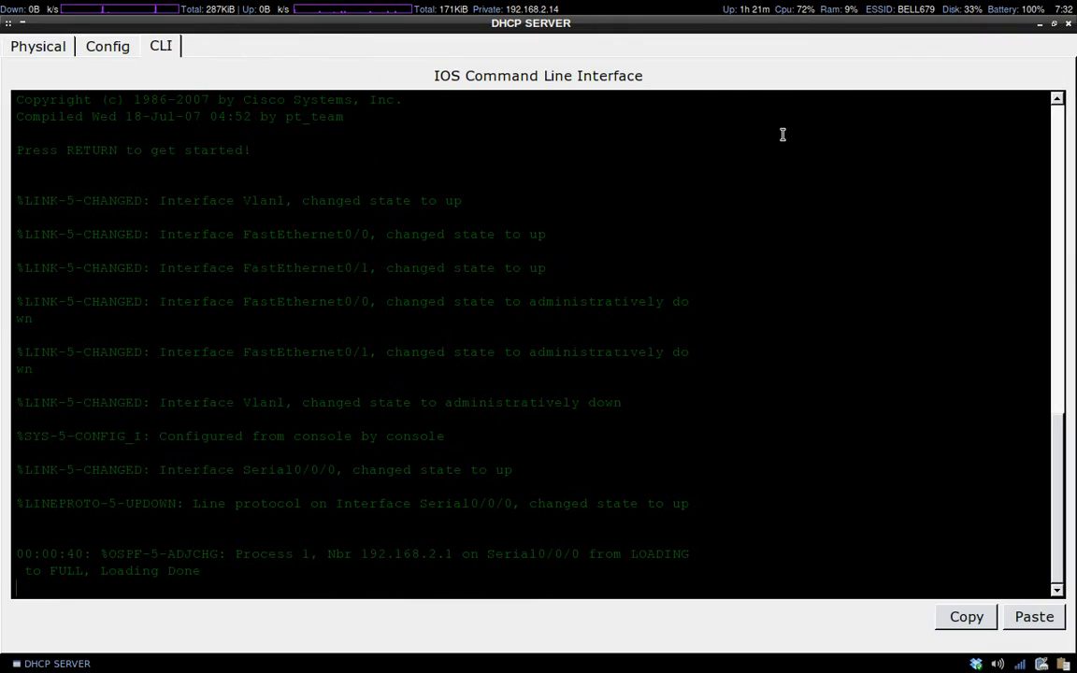
key("Return")
key("Return")
key("Return")
type("en")
key("Return")
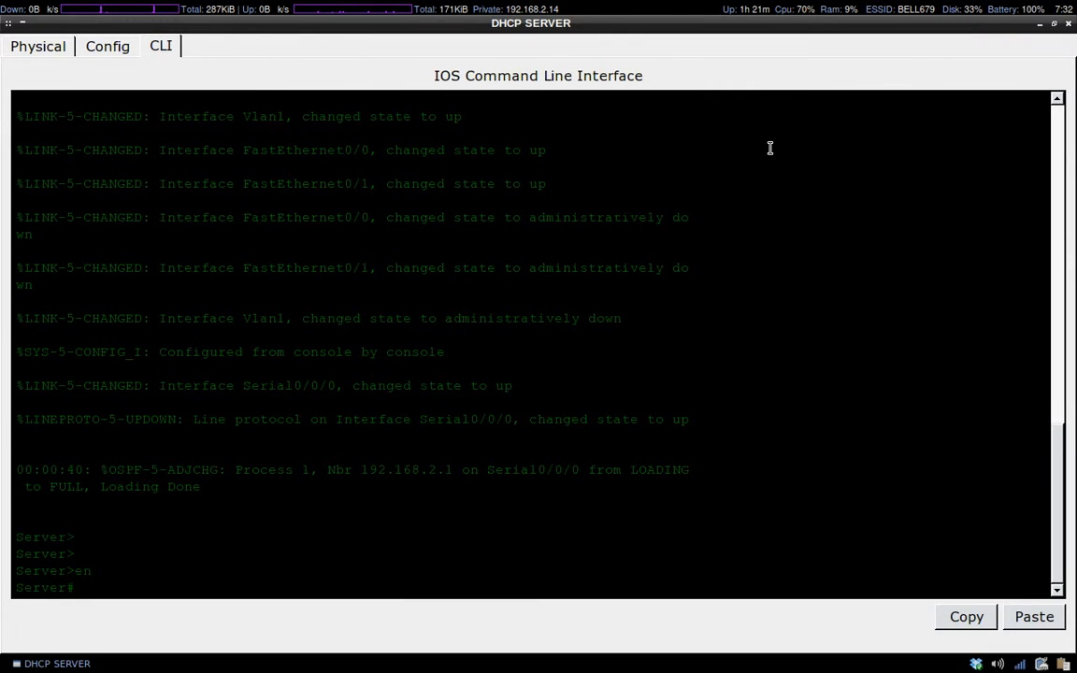
type("conf t")
key("Return")
Step: Exclude addresses 192.168.1.1 through 192.168.1.7 from DHCP assignment on the server router
type("ip dh")
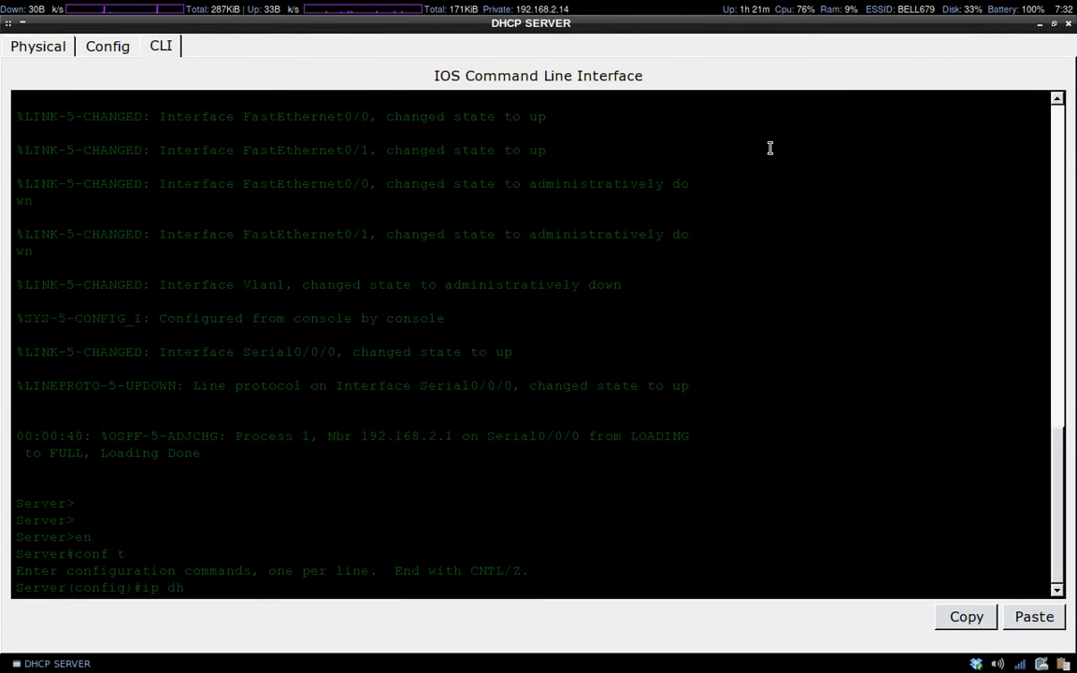
key("Tab")
type("ex")
key("Tab")
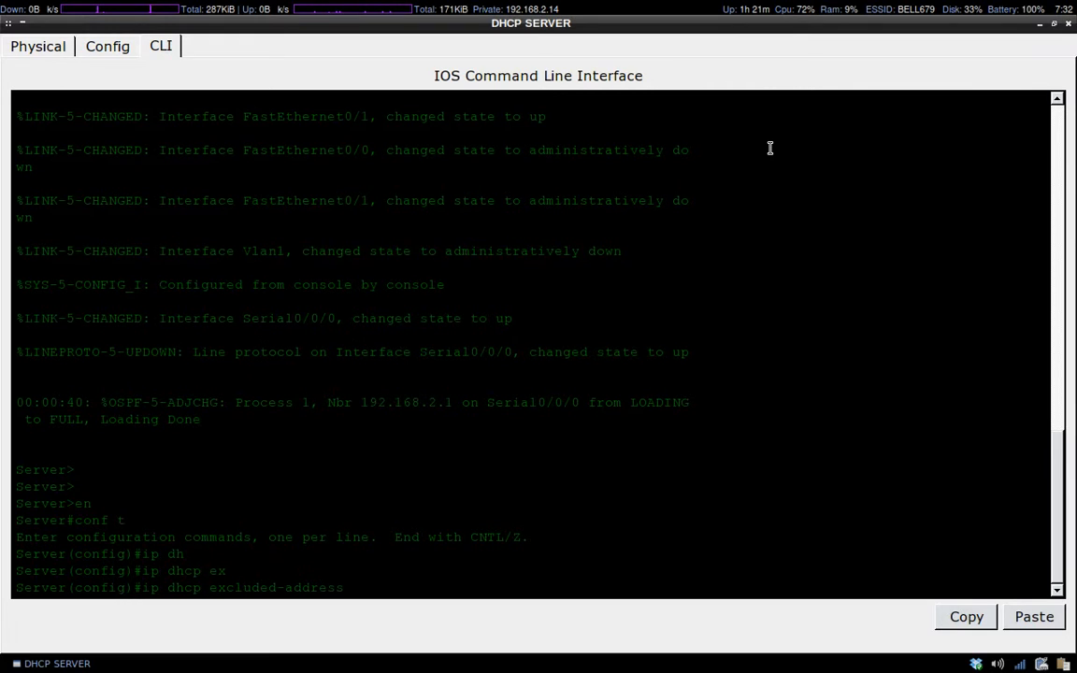
type("192.168.1.1 192.168")
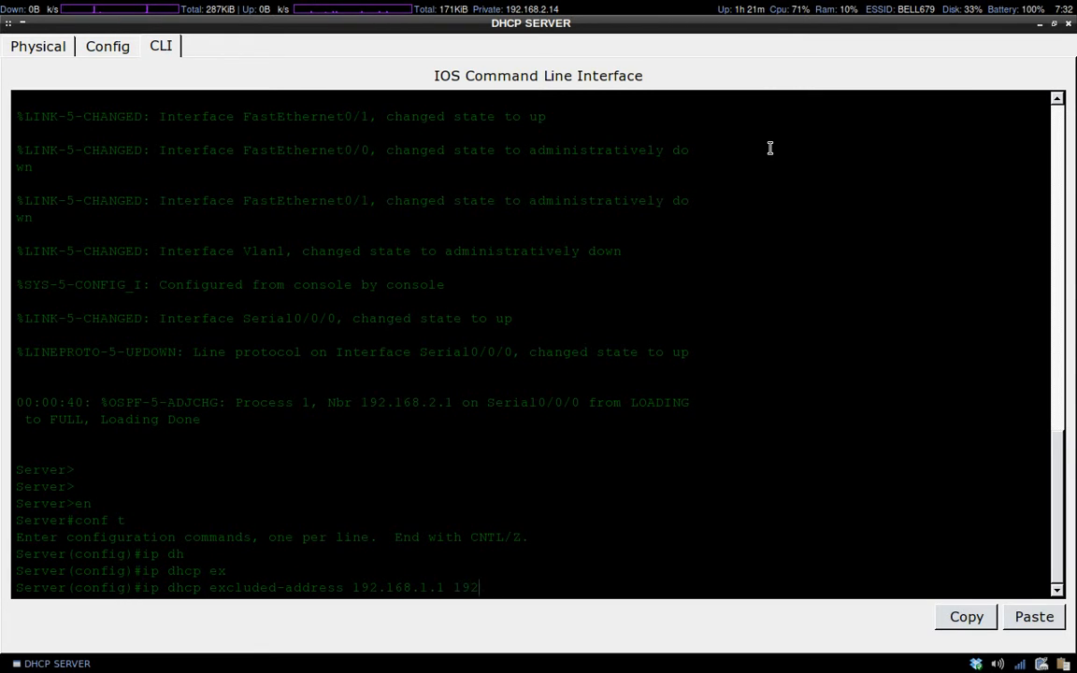
type(".1")
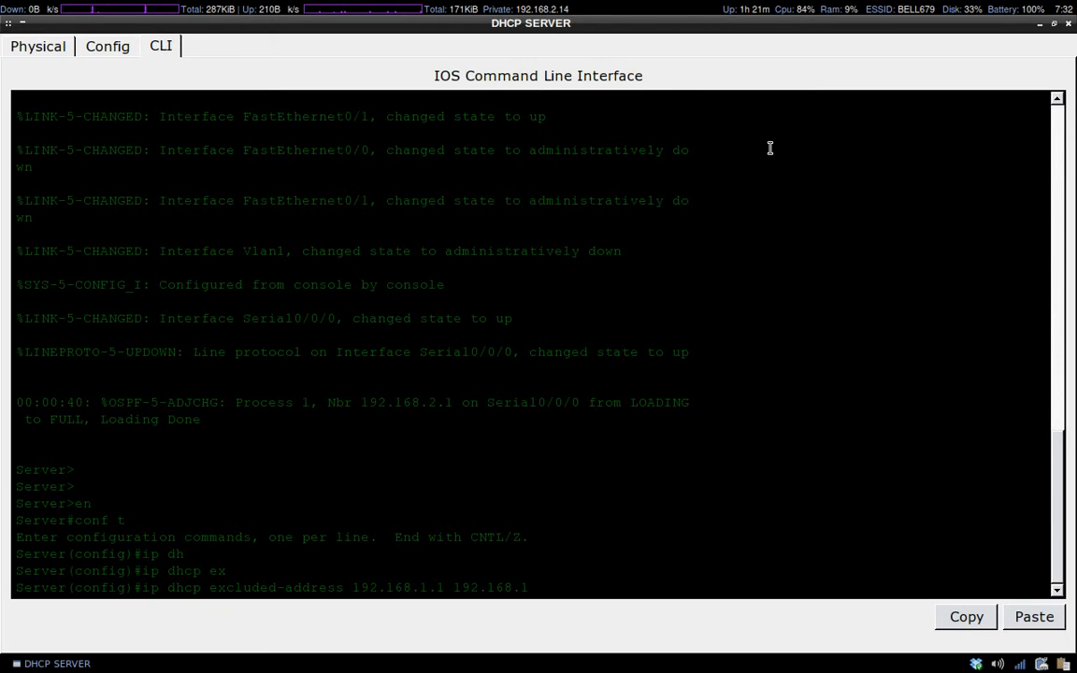
type(".17")
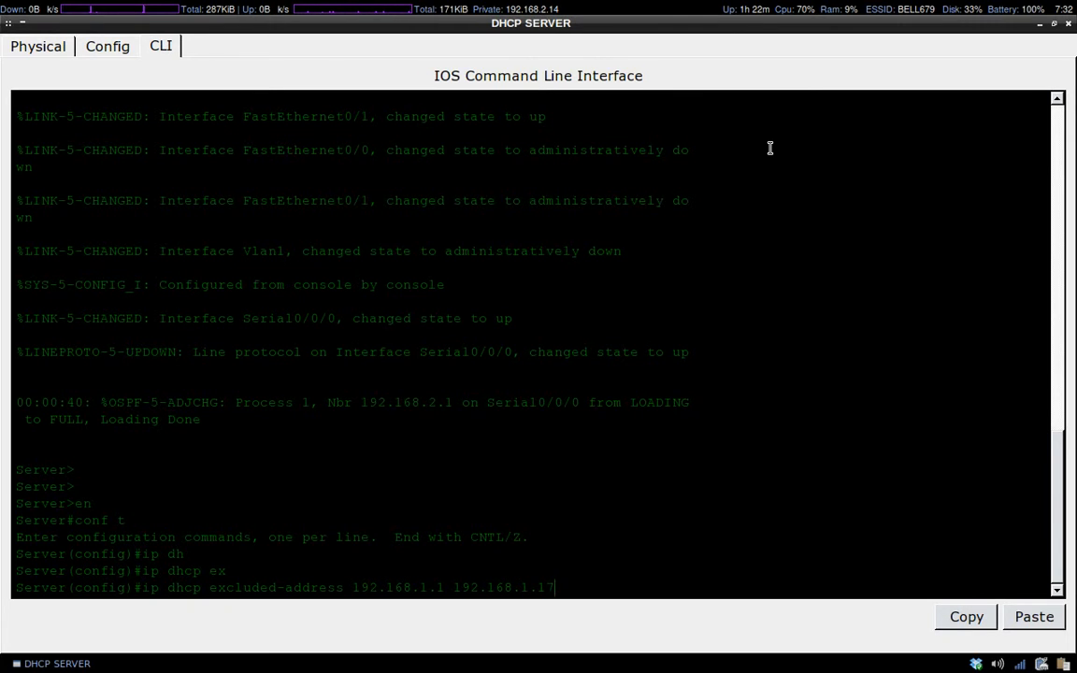
key("BackSpace")
type("192.168.1.7")
key("Return")
Step: Exclude addresses 192.168.2.1 through 192.168.2.7 from DHCP assignment as well
key("Up")
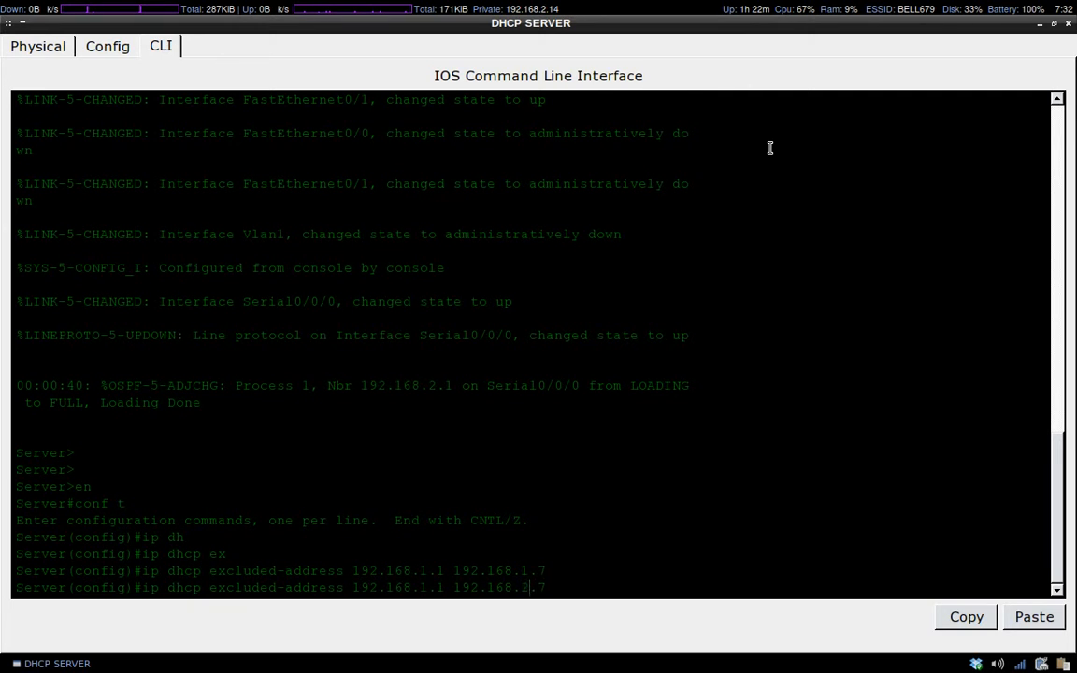
key("Left")
key("Left")
key("BackSpace")
type("2")
key("Return")
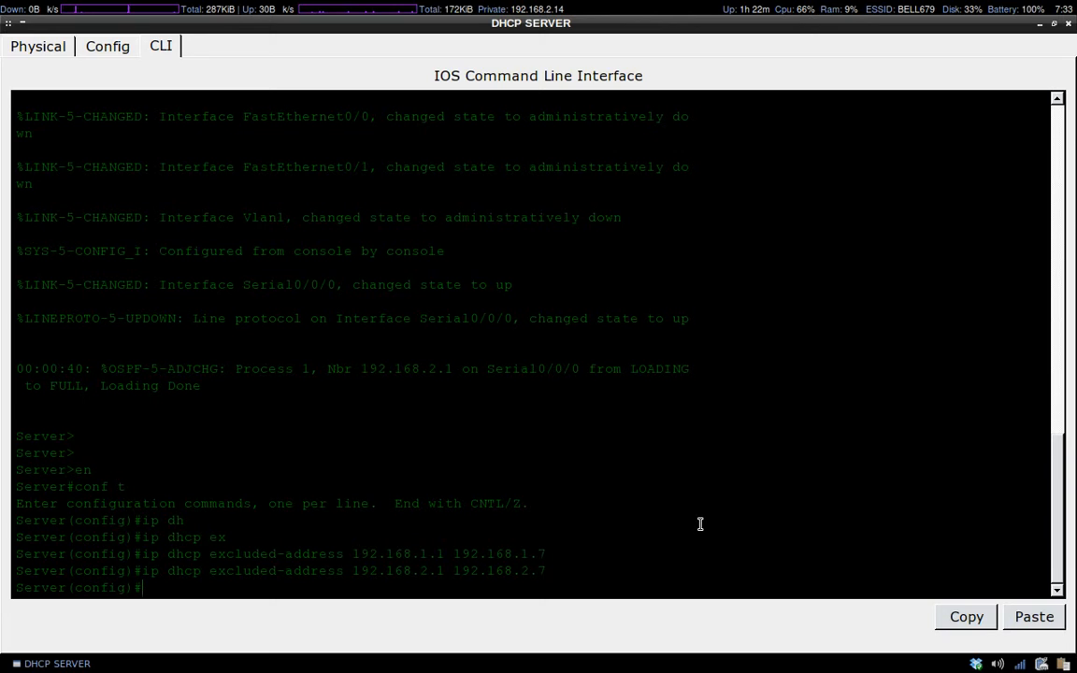
Step: Create a DHCP pool named R1F00 on the server router, checking the topology for the client network
type("ip")
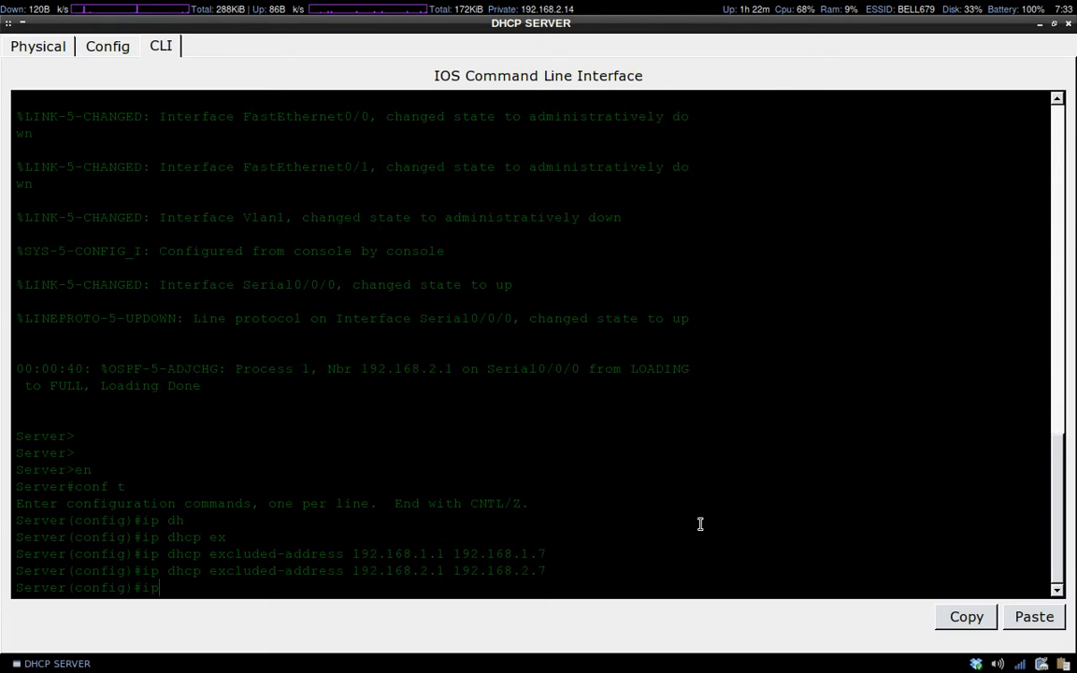
type(" dhpoo")
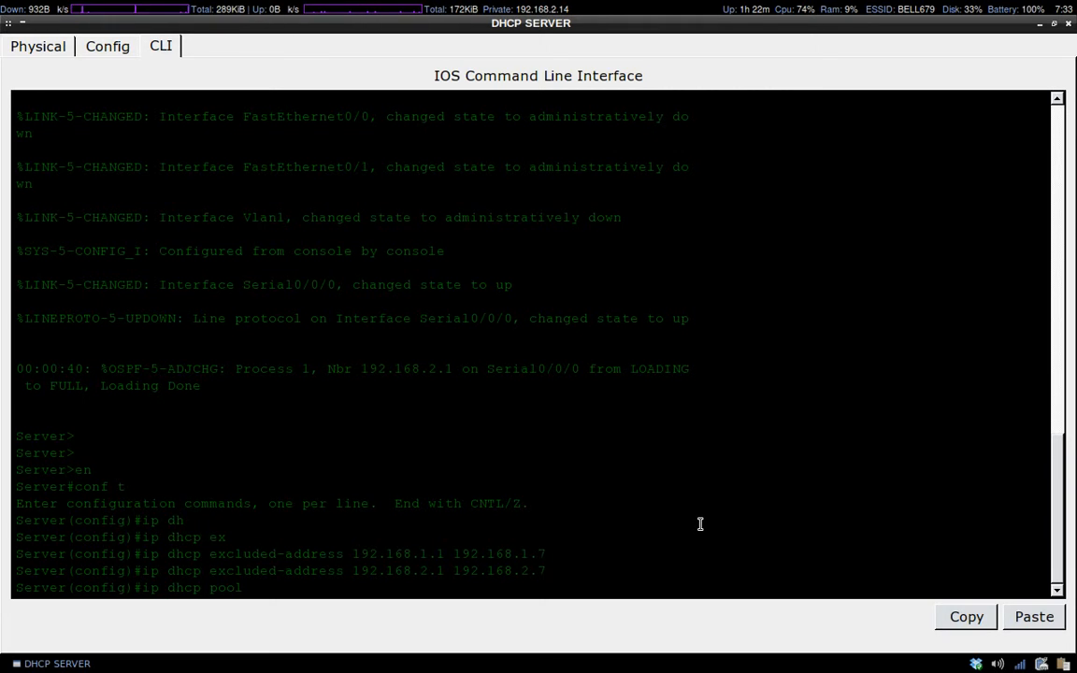
type("l")
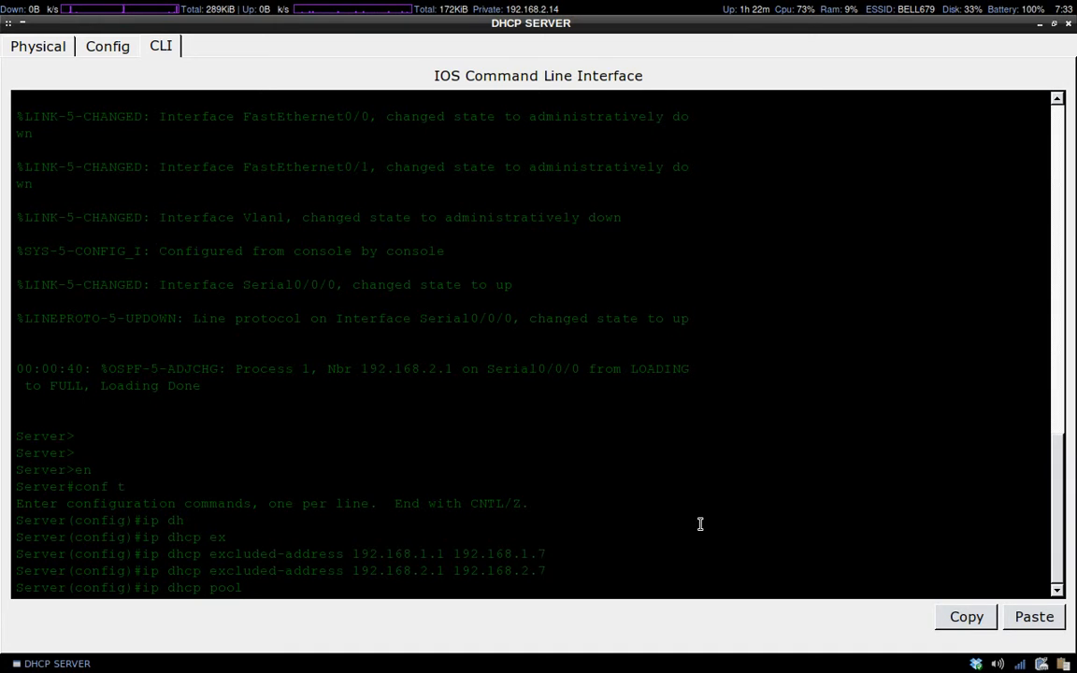
type(" P1F00")
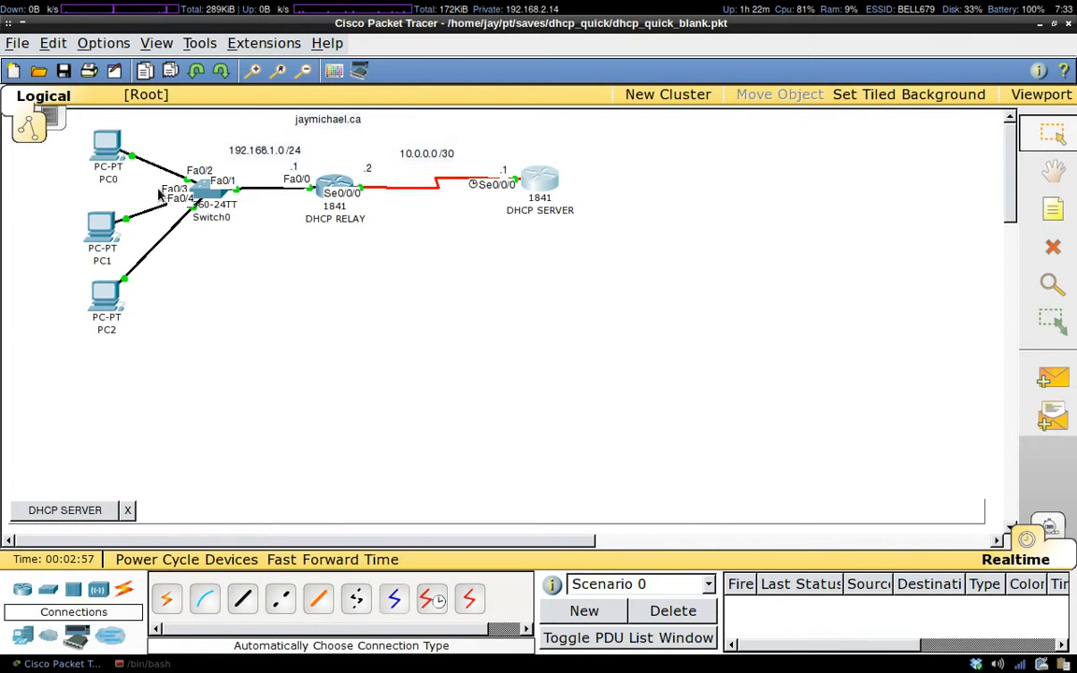
key("ctrl+alt+Right")
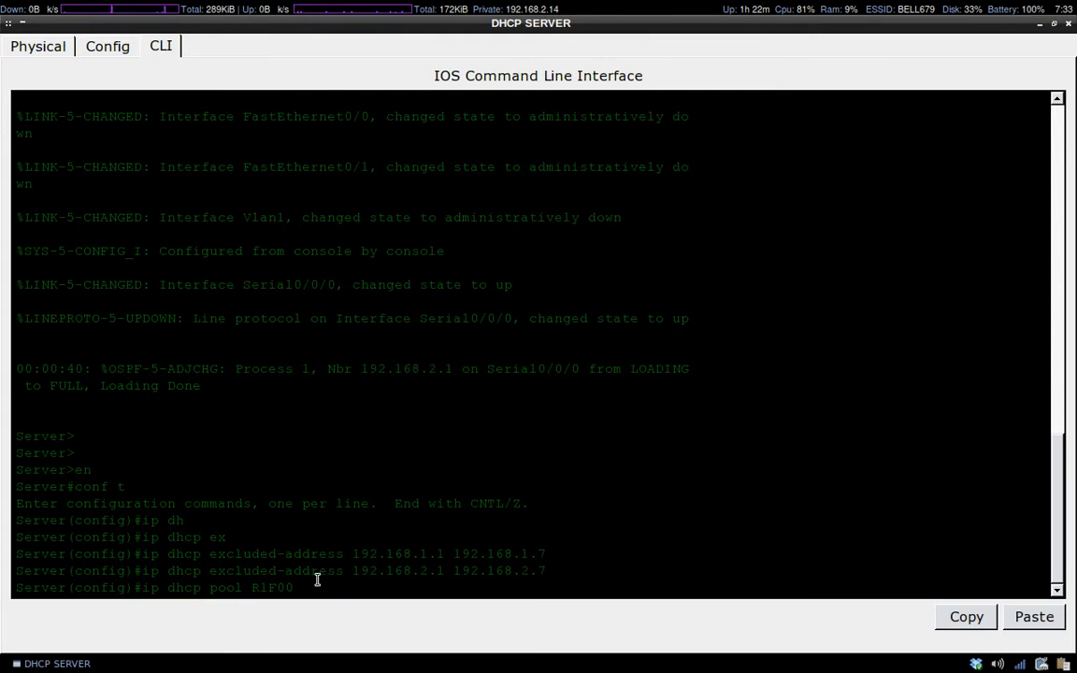
key("Return")
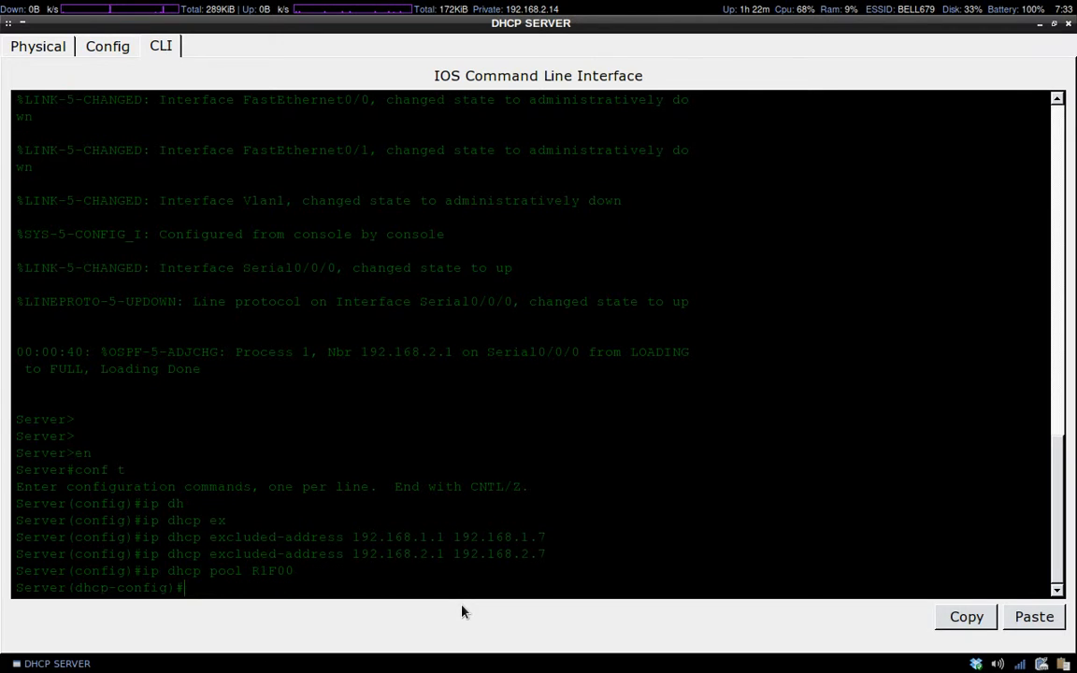
Step: Set the R1F00 pool's network to 192.168.1.0 with subnet mask 255.255.255.0
type("ne")
key("Tab")
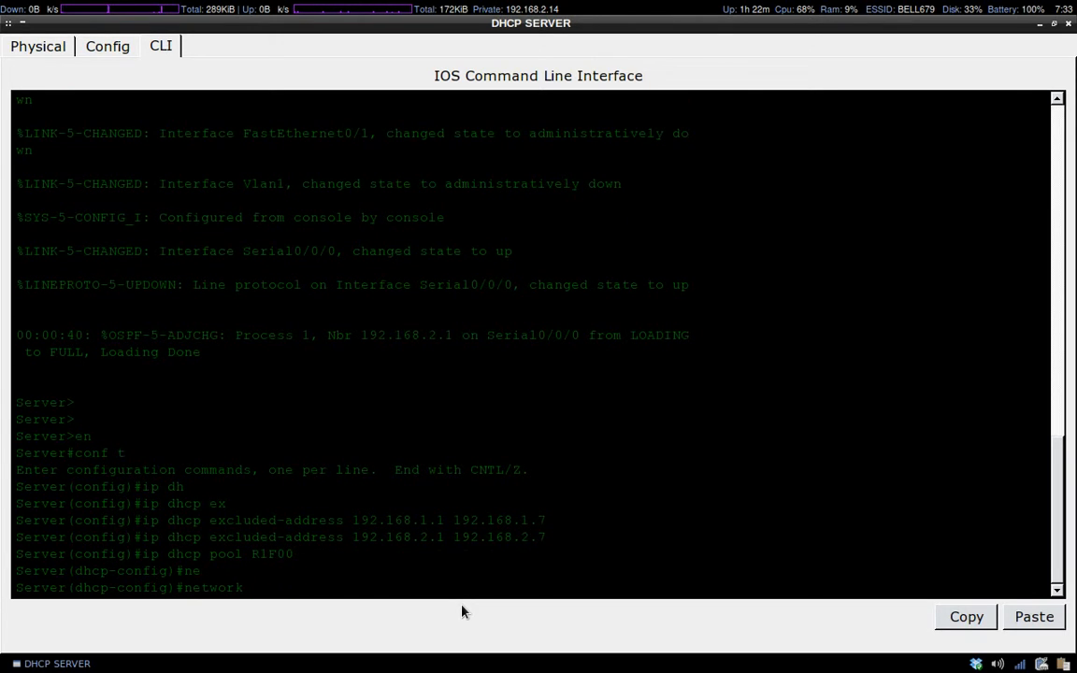
type("192.168.1.0 255.25")
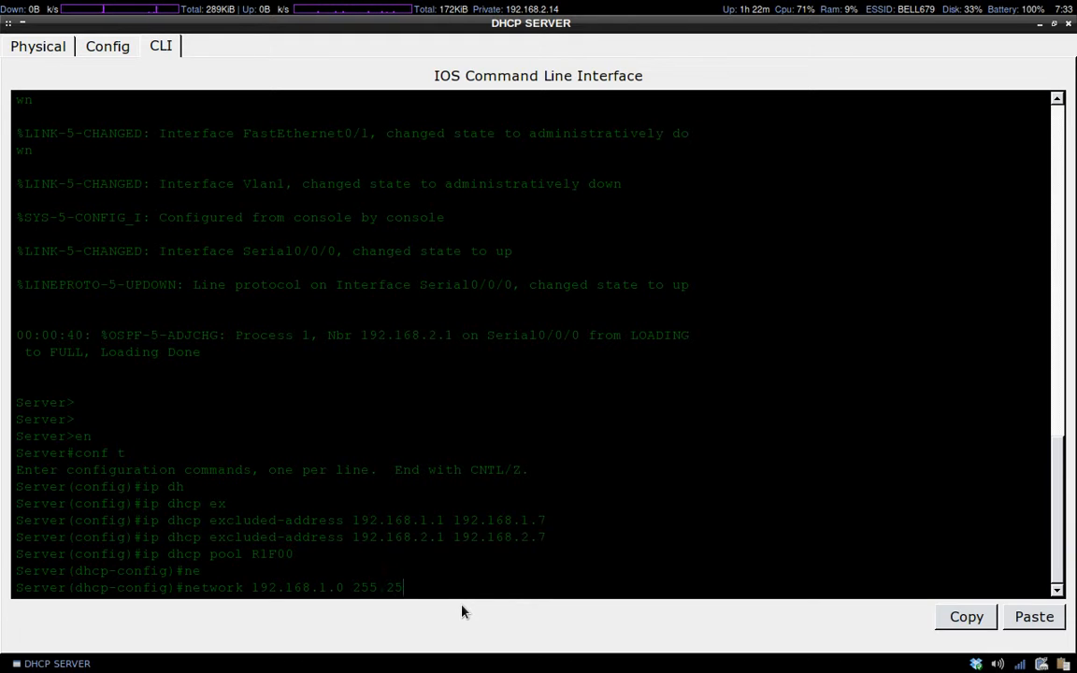
type("5.255.0")
key("Return")
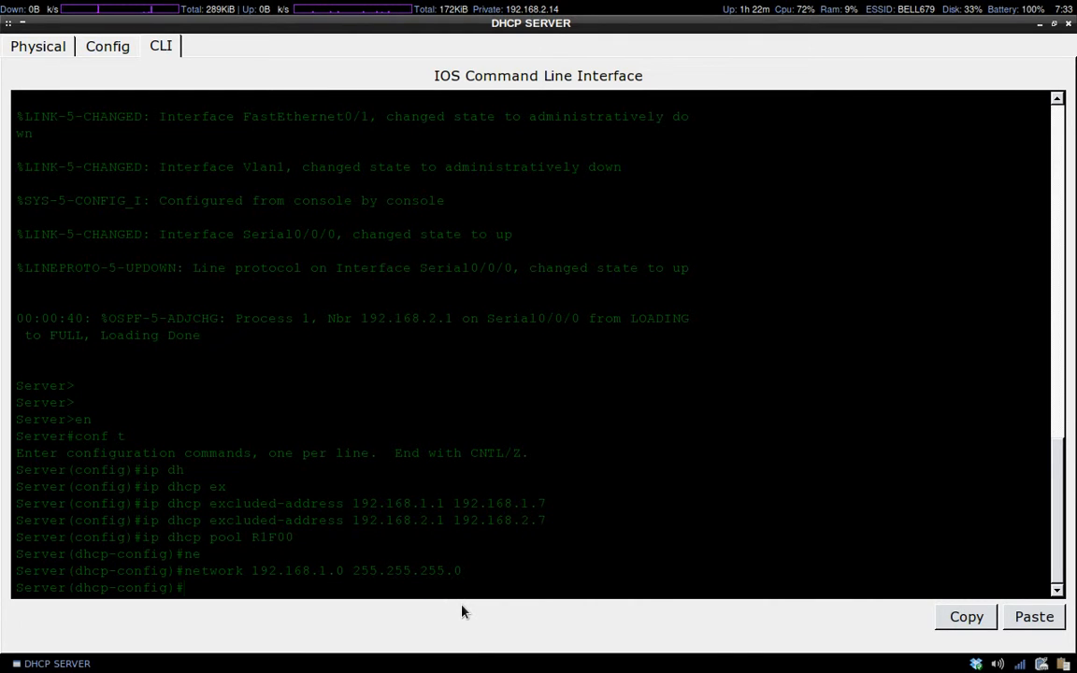
Step: Set the R1F00 pool's default router to 192.168.1.1
type("def")
key("Tab")
type("192")
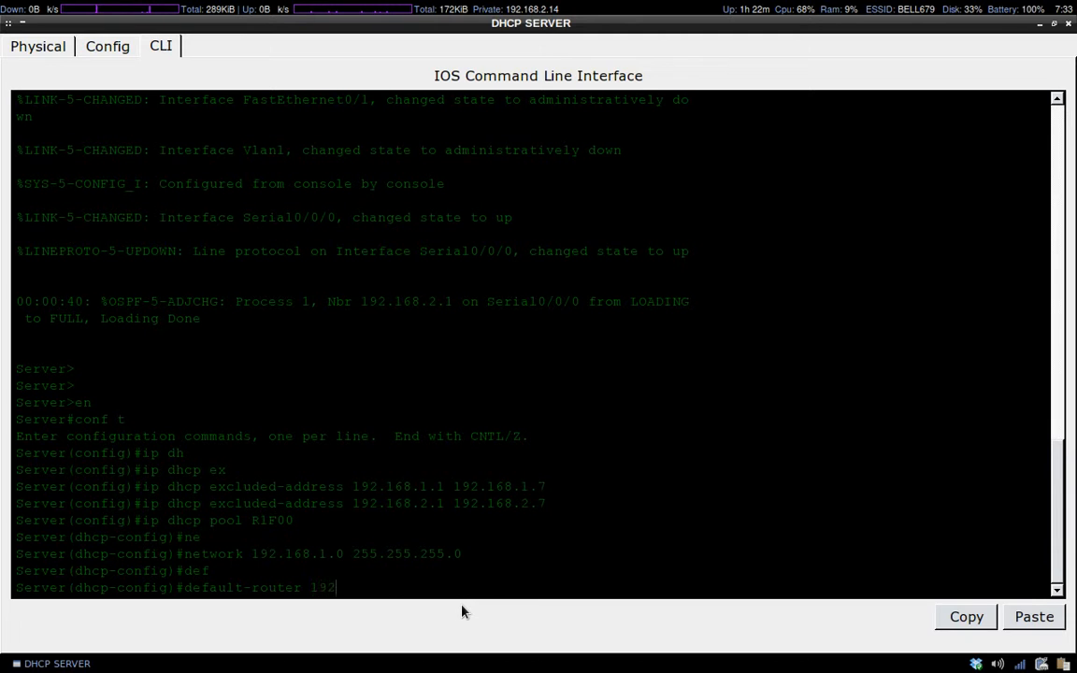
type(".168.1.1")
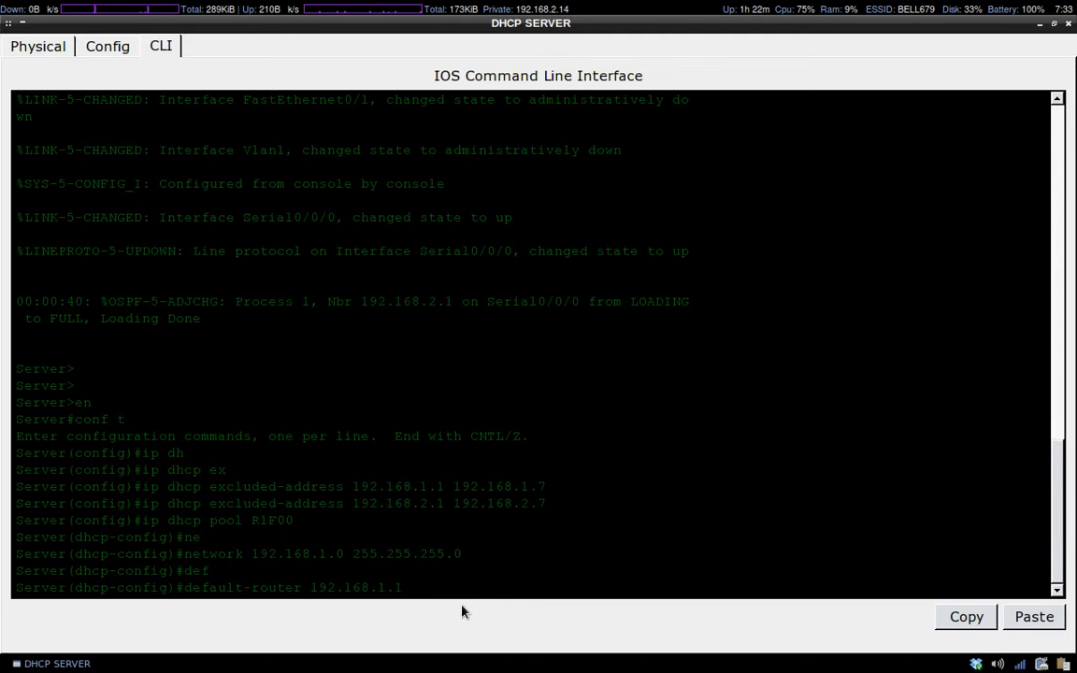
key("Return")
Step: Create a second DHCP pool named R1F01 by reusing the earlier pool command
key("Up")
key("Up")
key("Up")
key("Up")
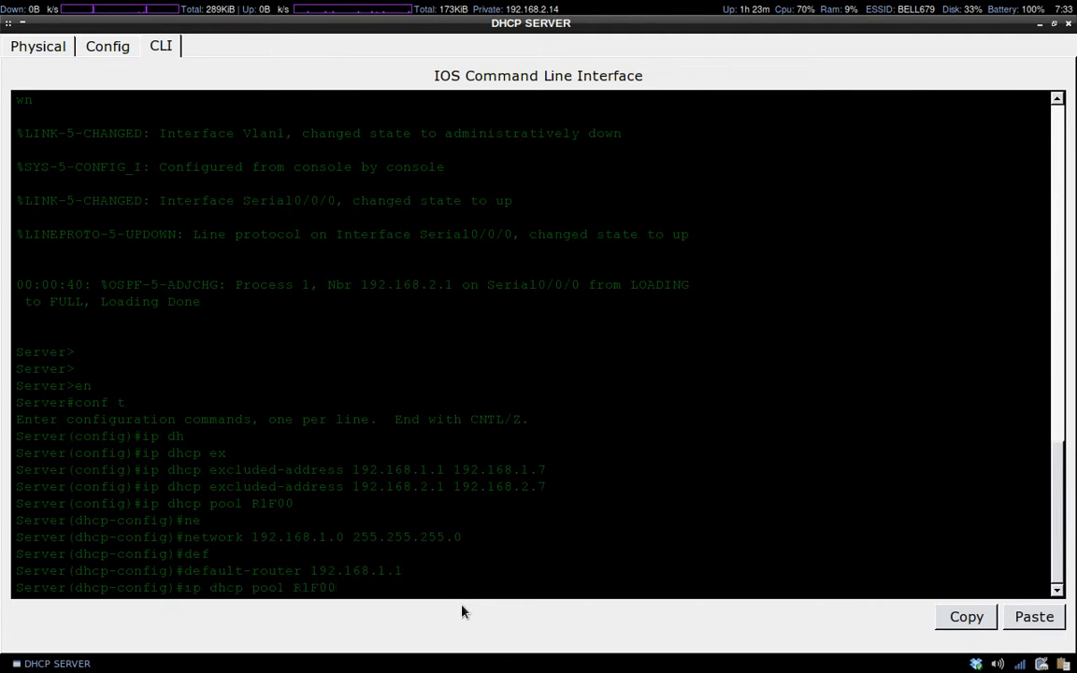
key("BackSpace")
type("1")
key("Return")
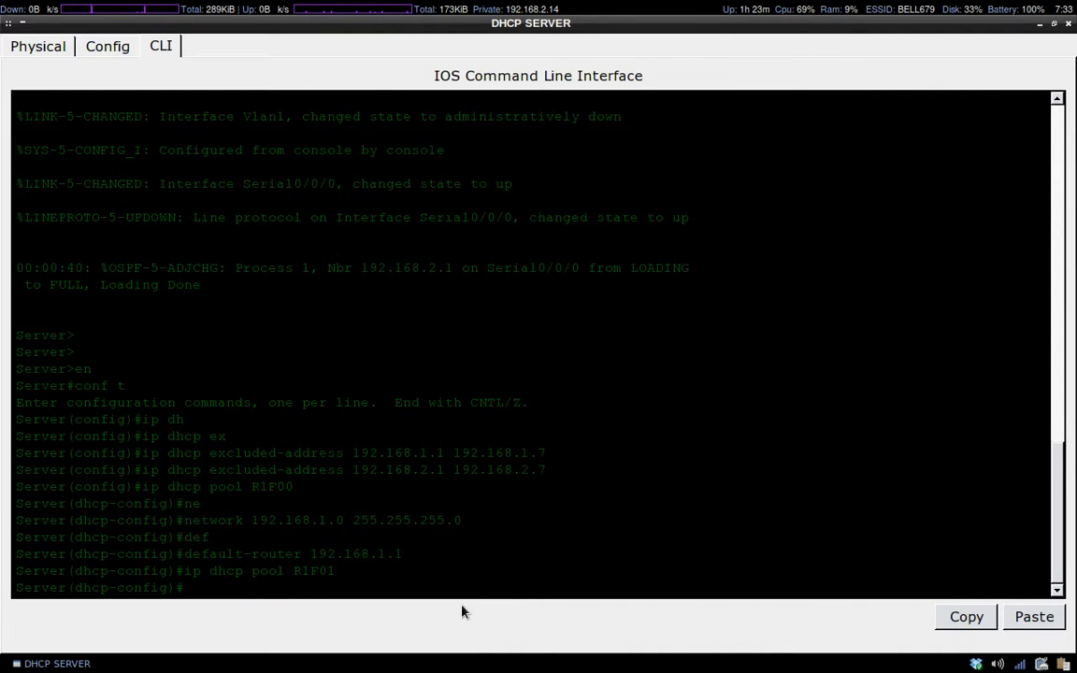
Step: Set the R1F01 pool's network to 192.168.2.0 with subnet mask 255.255.255.0
key("Up")
key("Up")
key("Up")
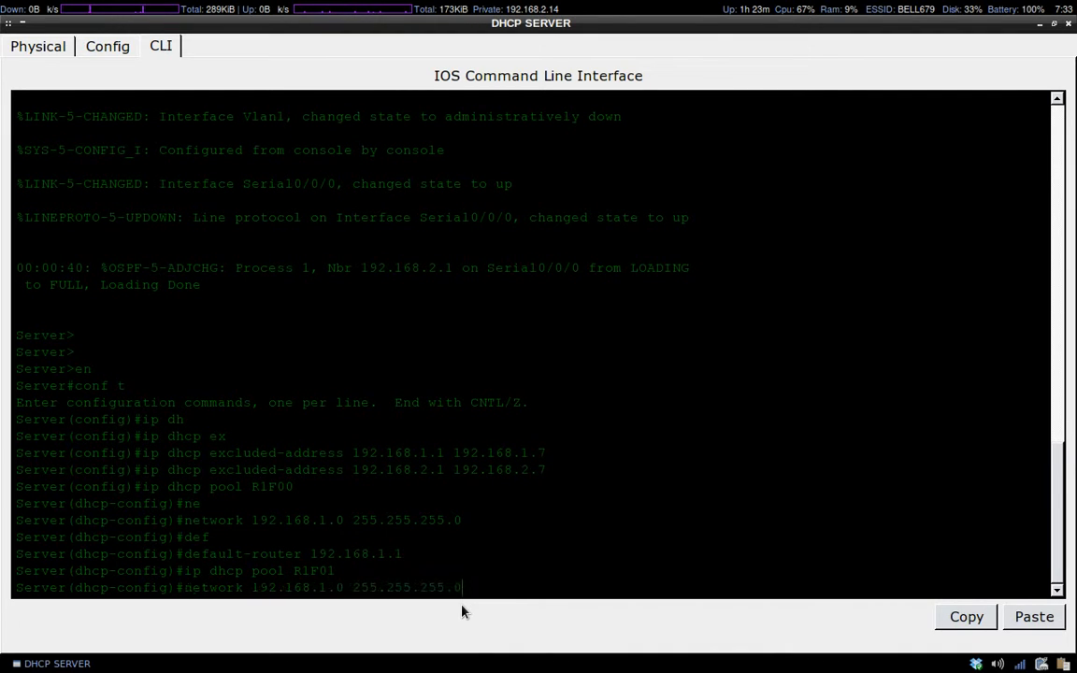
key("Left")
key("Left")
key("Left")
key("Left")
key("Left")
key("Left")
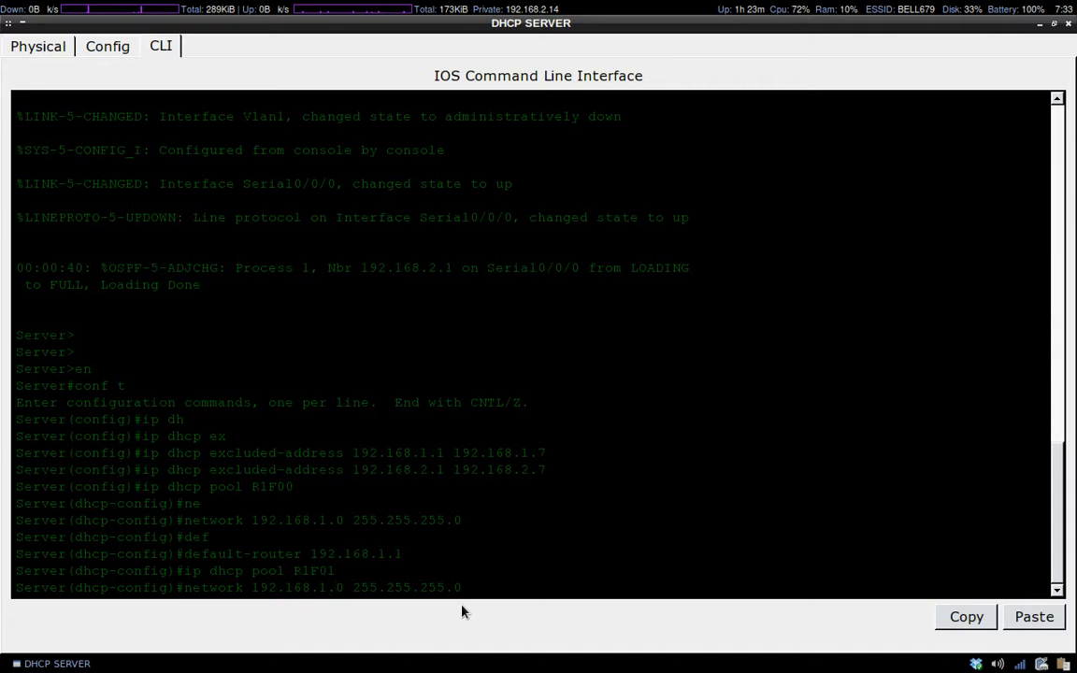
key("BackSpace")
type("2")
key("Return")
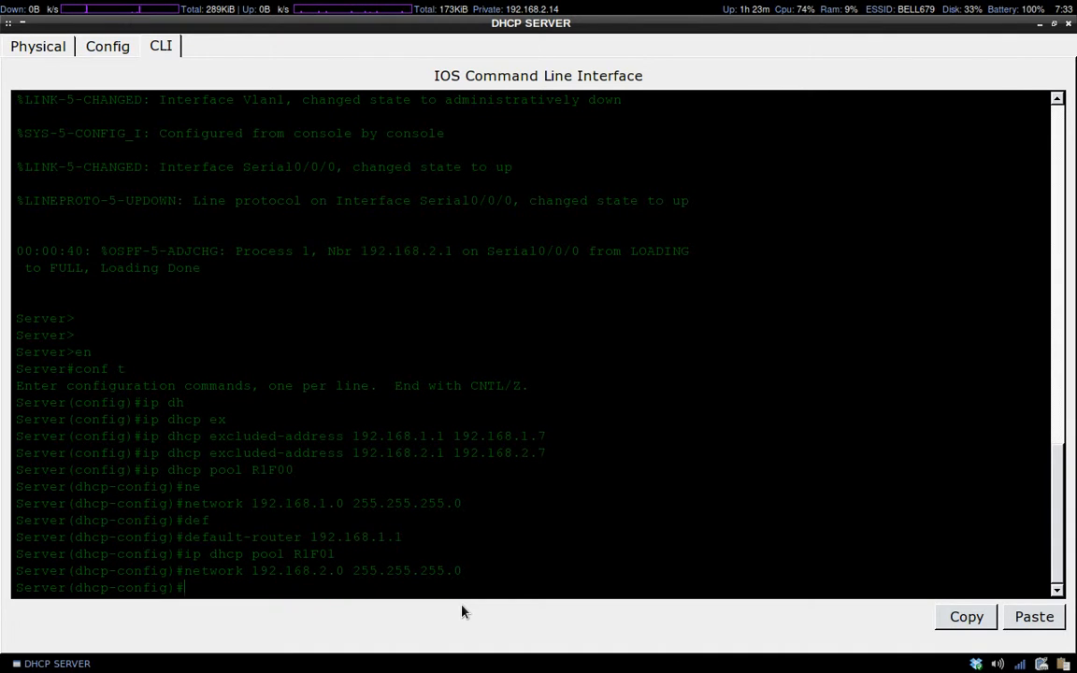
Step: Set the R1F01 pool's default router to 192.168.2.1 and return to the network topology
key("Up")
key("Up")
key("Up")
key("Left")
key("Left")
key("BackSpace")
type("2")
key("Return")
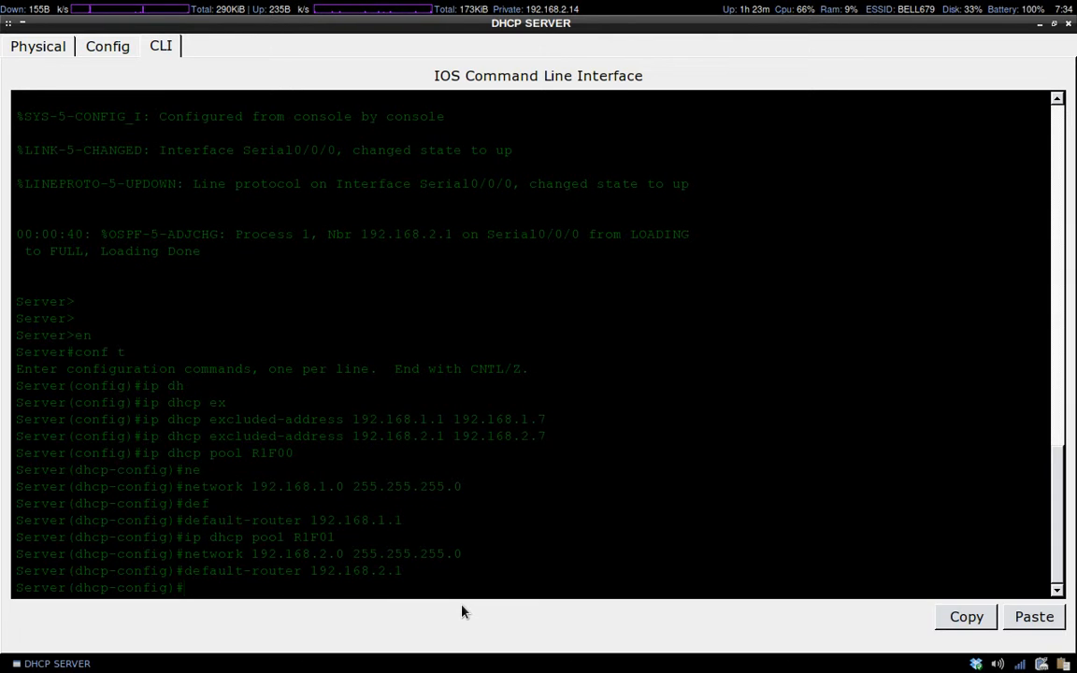
key("ctrl+alt+Left")
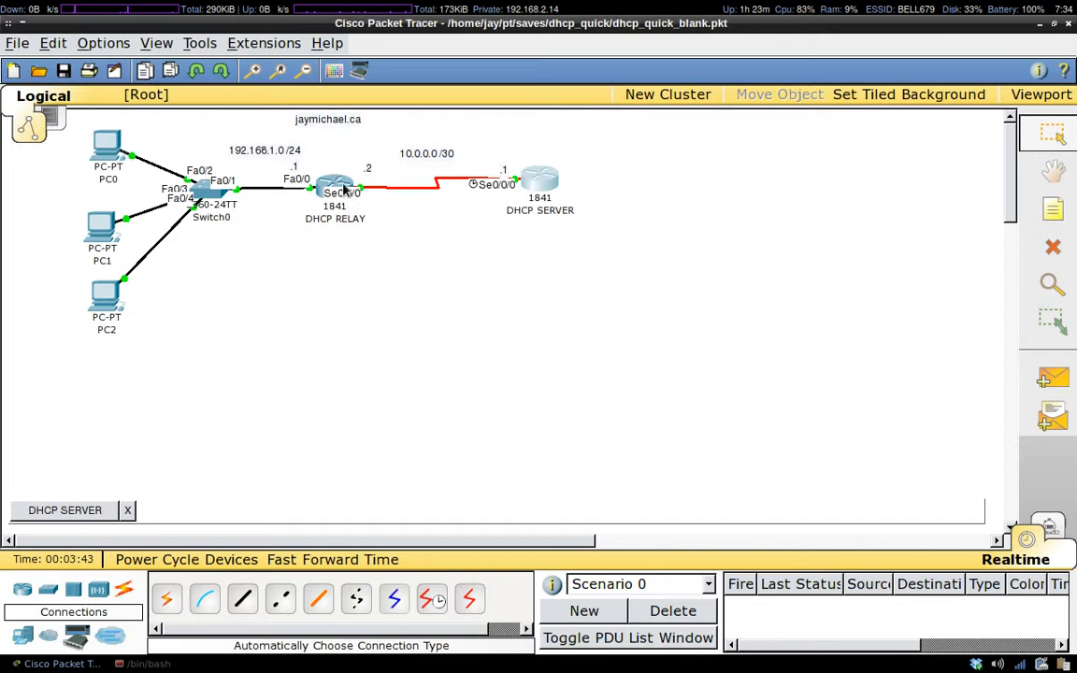
Step: Open the DHCP RELAY router's command line in a maximized window
mouse_move(319, 201)
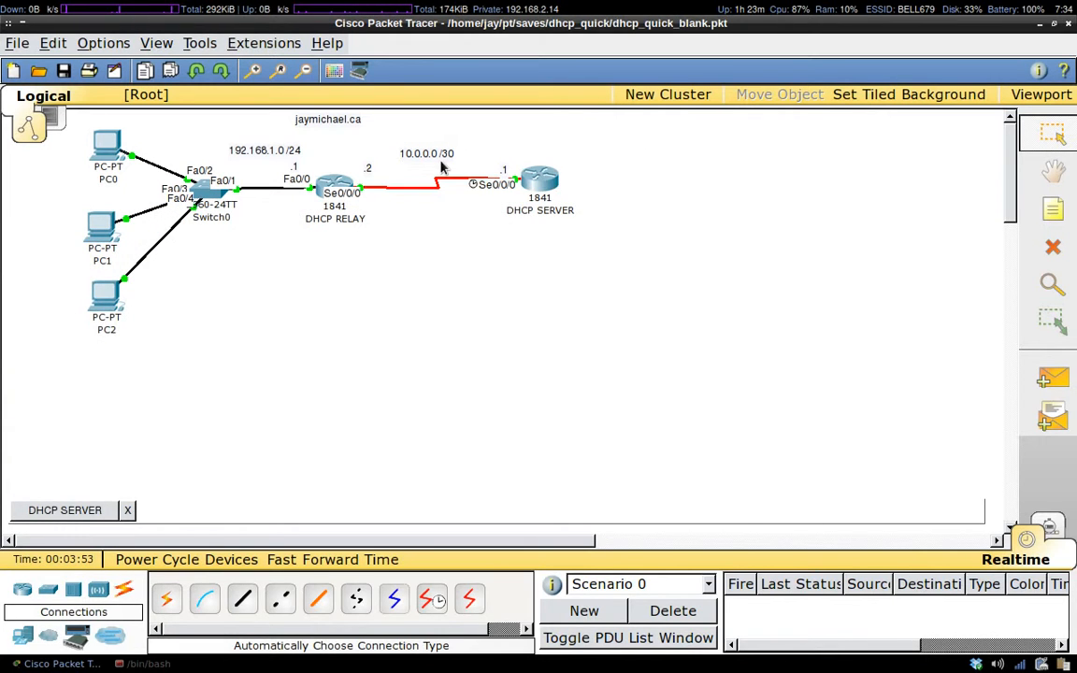
left_click(329, 187)
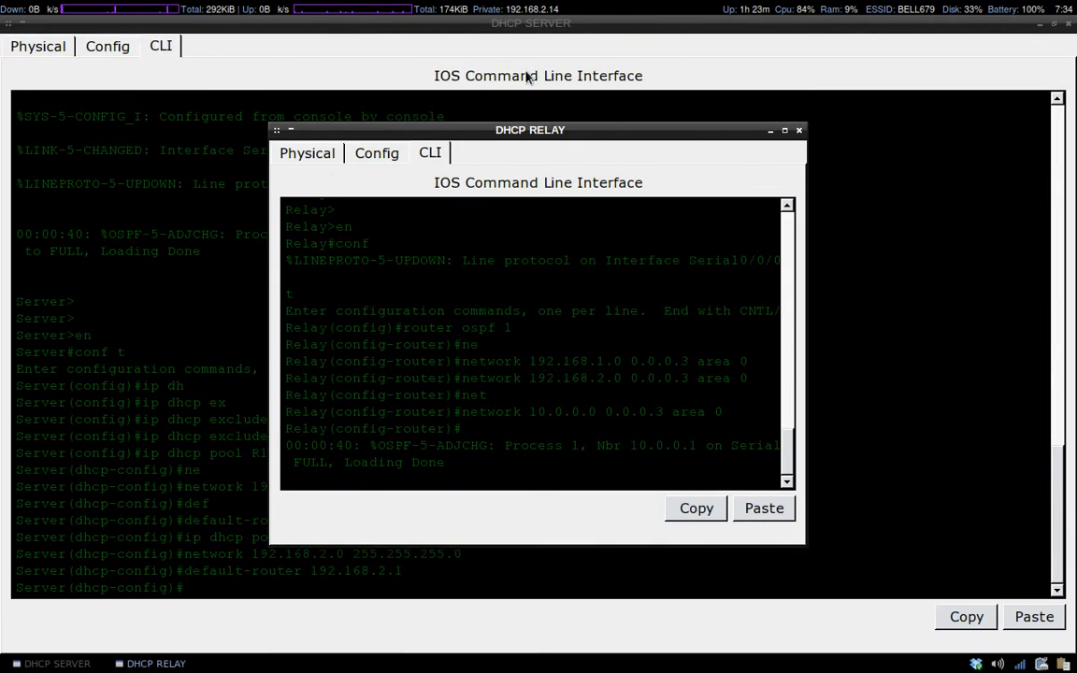
left_click(784, 130)
key("Return")
key("Return")
key("Return")
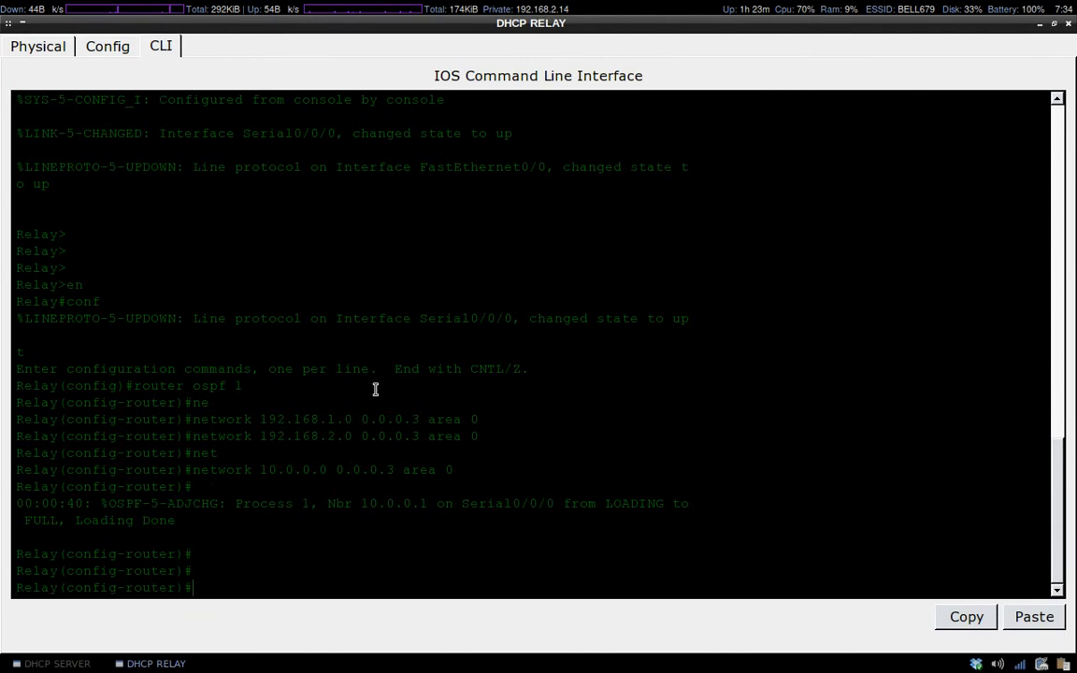
Step: Set the IP helper address on the relay router's f0/0 interface to 10.0.0.1
type("int ")
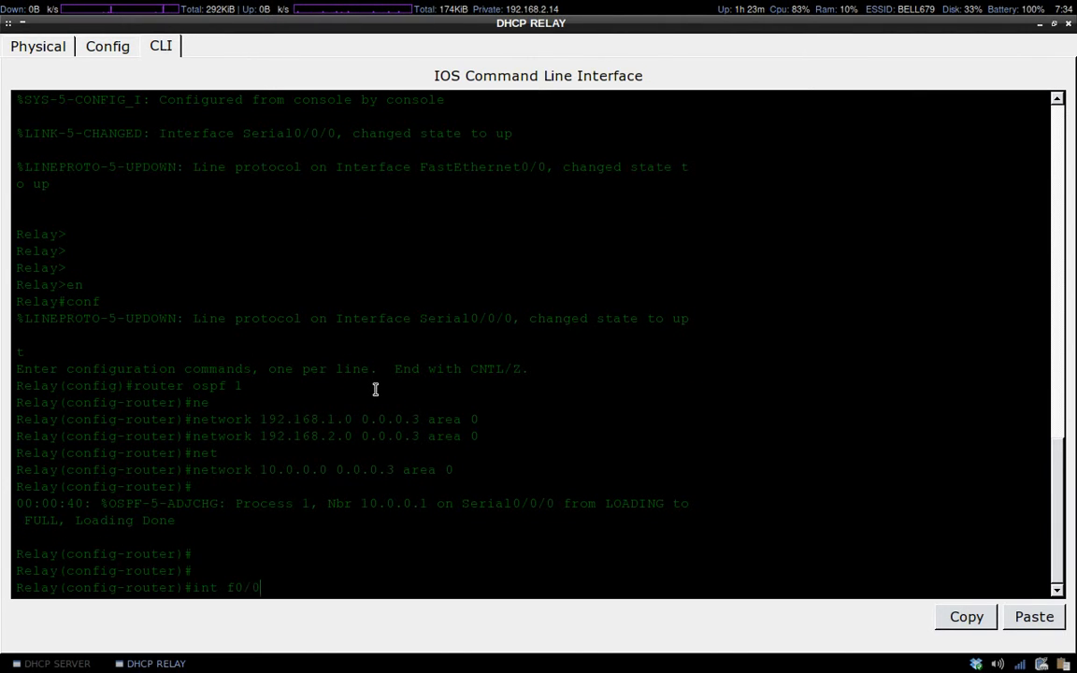
type("f0/0")
key("Return")
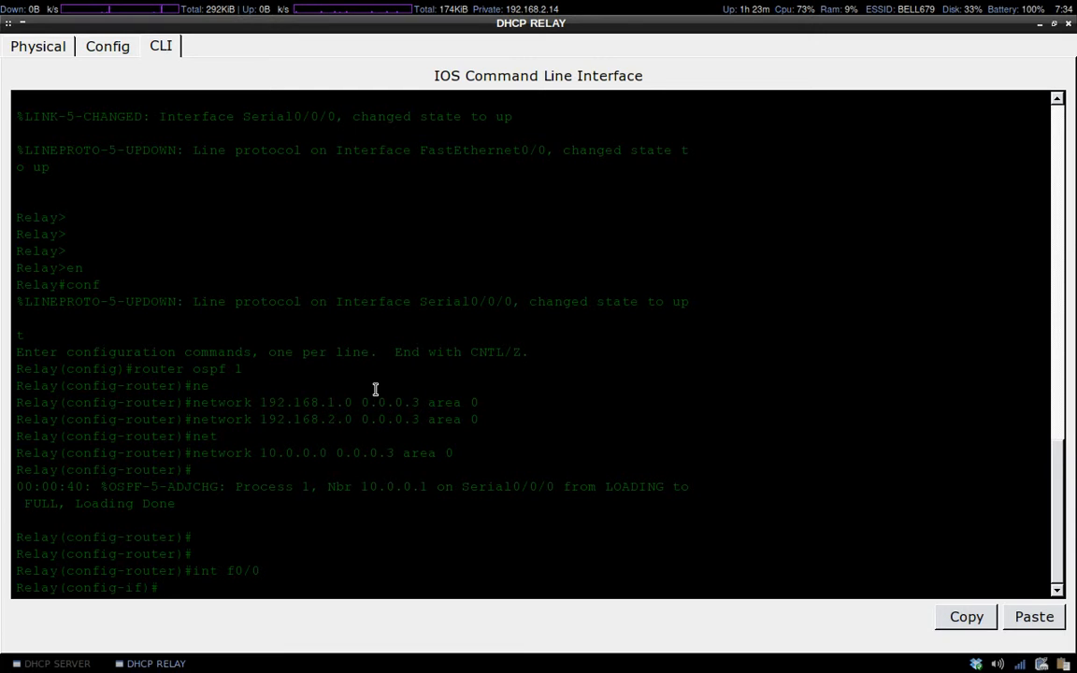
type("ip help")
key("Tab")
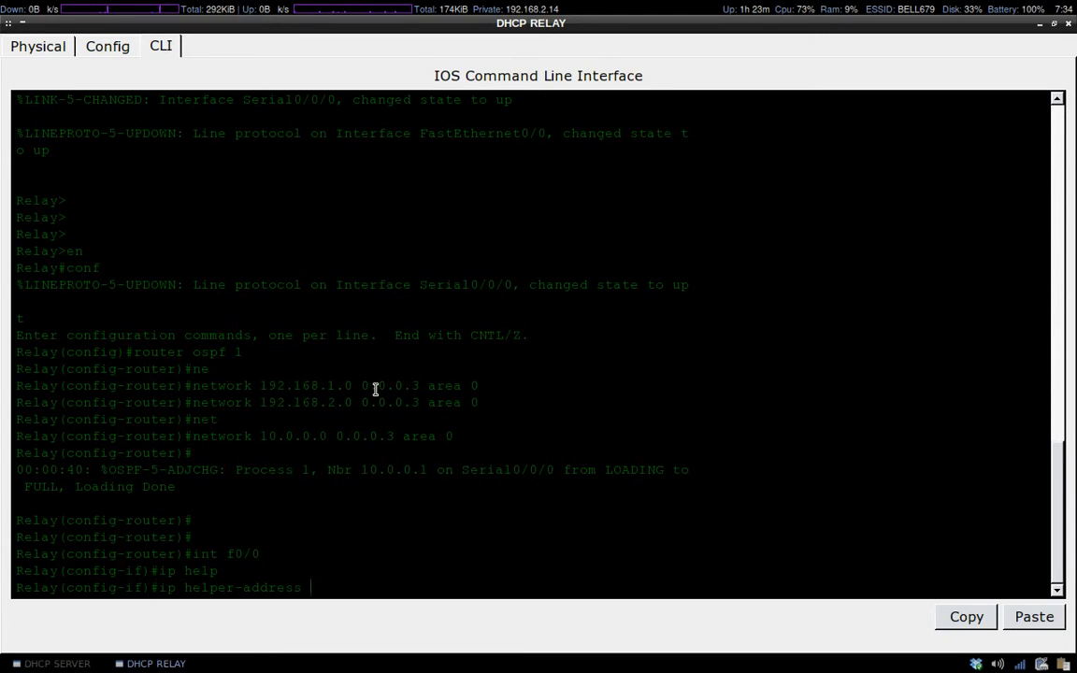
type("10.0.0.1")
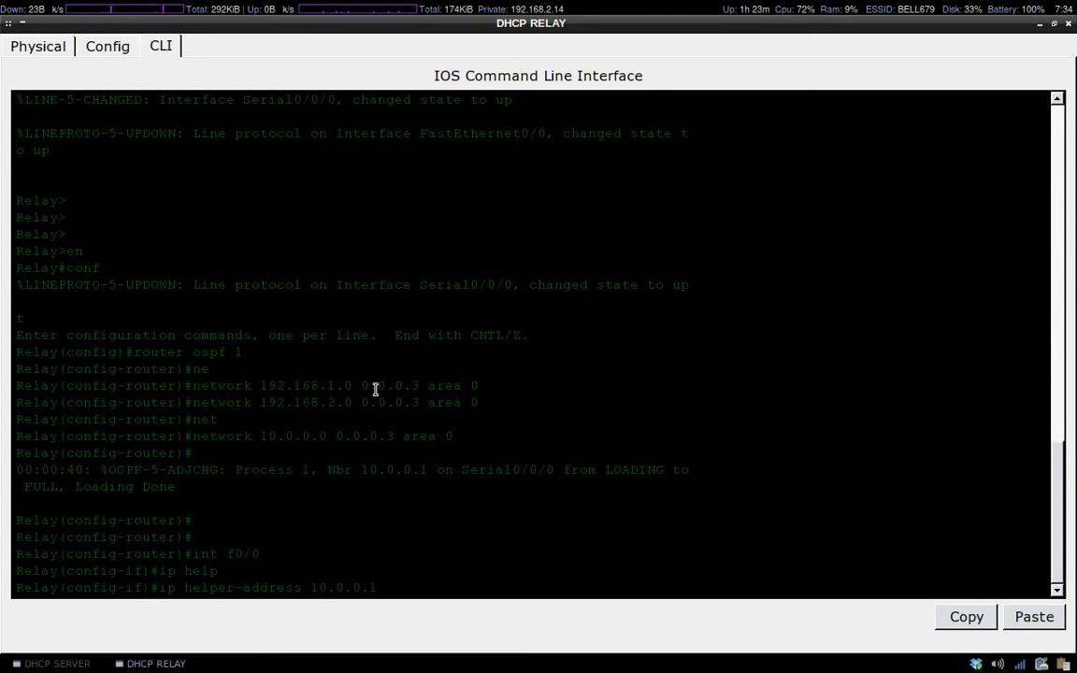
key("Return")
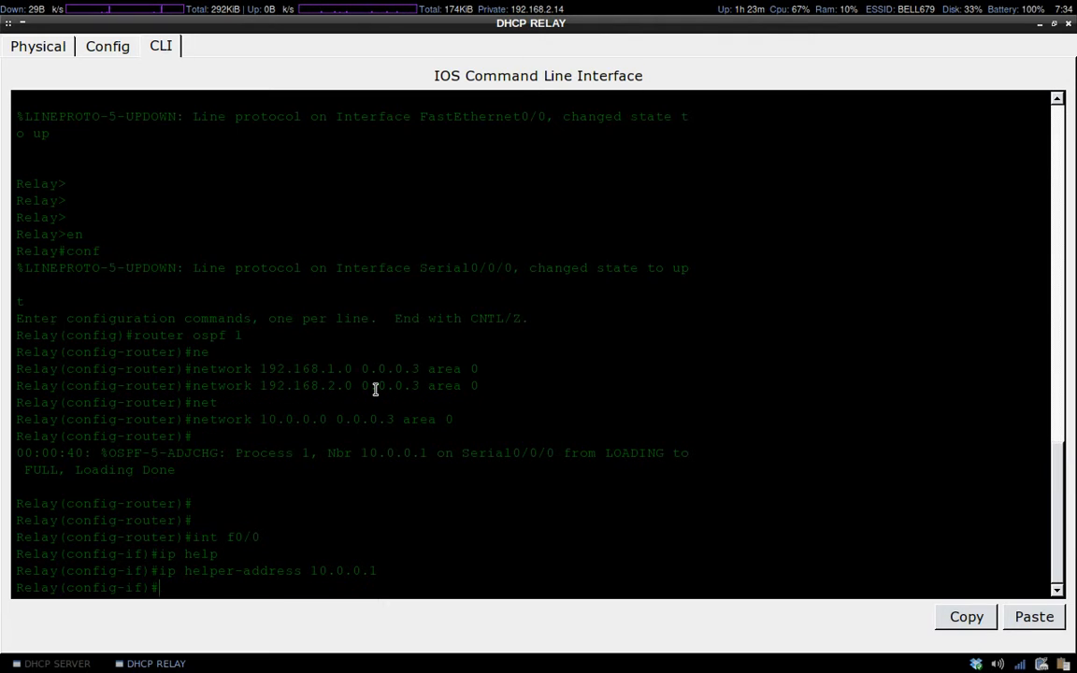
Step: Set the same IP helper address, 10.0.0.1, on the relay router's f0/1 interface
type("int f0/0")
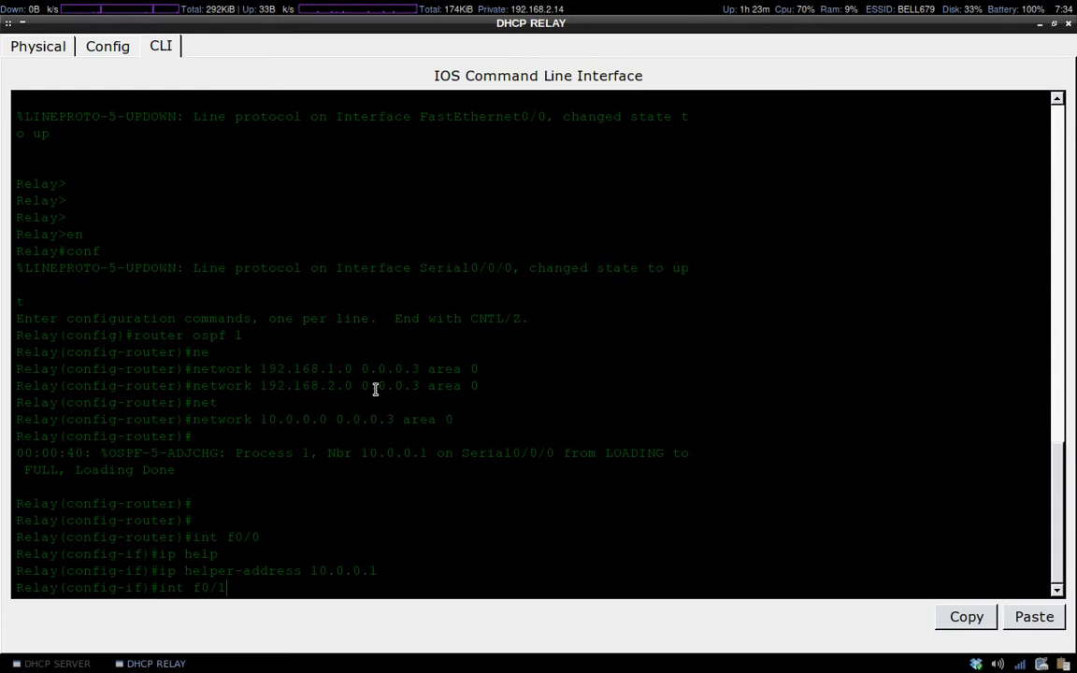
key("Return")
type("ip helper-address 10.0.0.1")
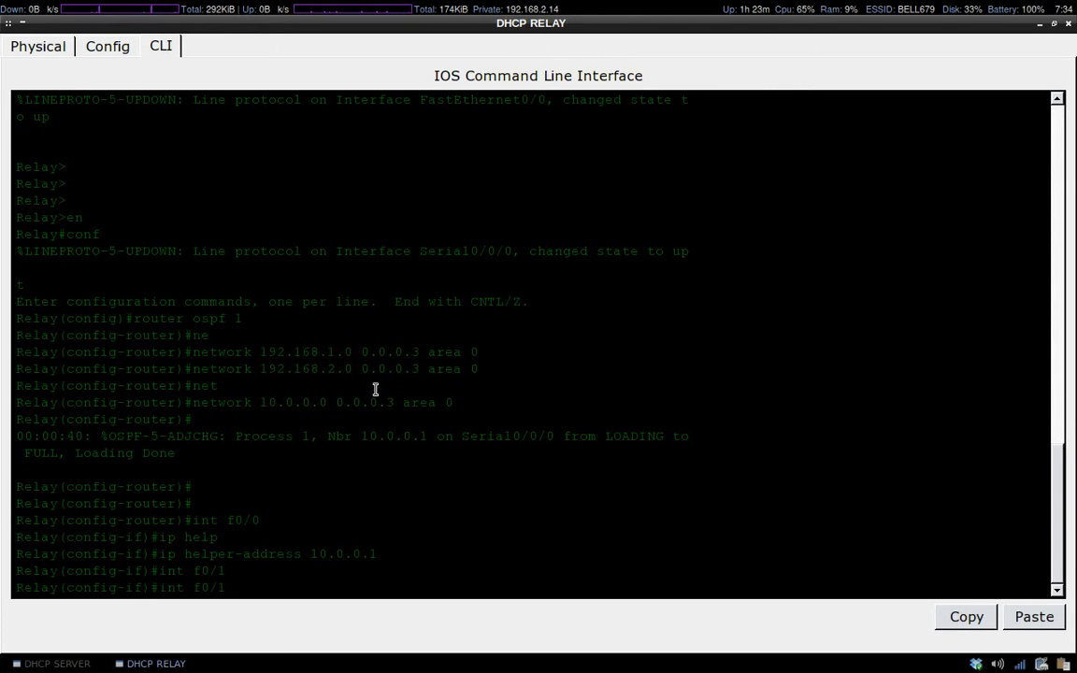
key("Return")
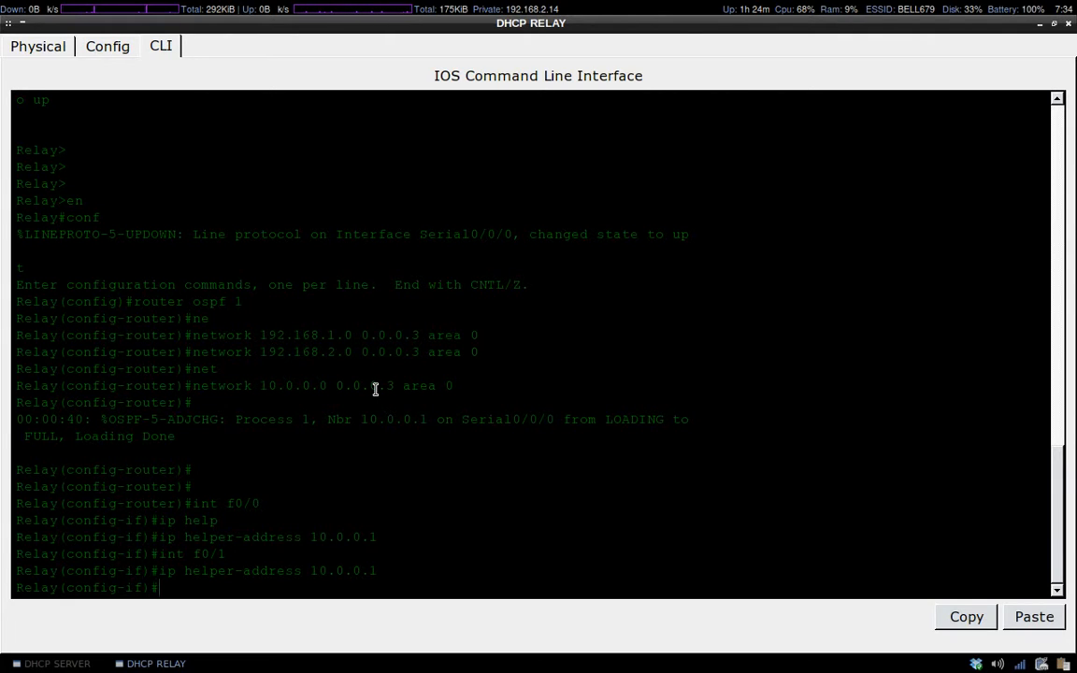
Step: Review the excluded-address, network and default-router commands on the DHCP SERVER router, and return to the network topology
left_click(57, 663)
left_click_drag(432, 412, 17, 419)
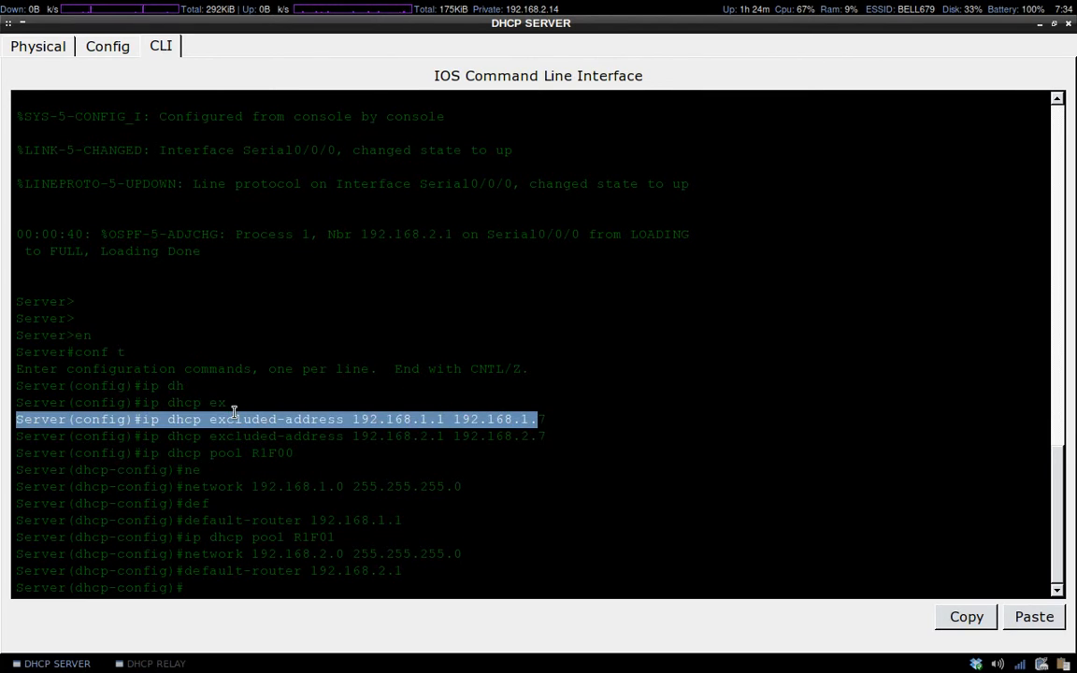
left_click(372, 552)
left_click_drag(377, 486, 311, 488)
left_click(265, 497)
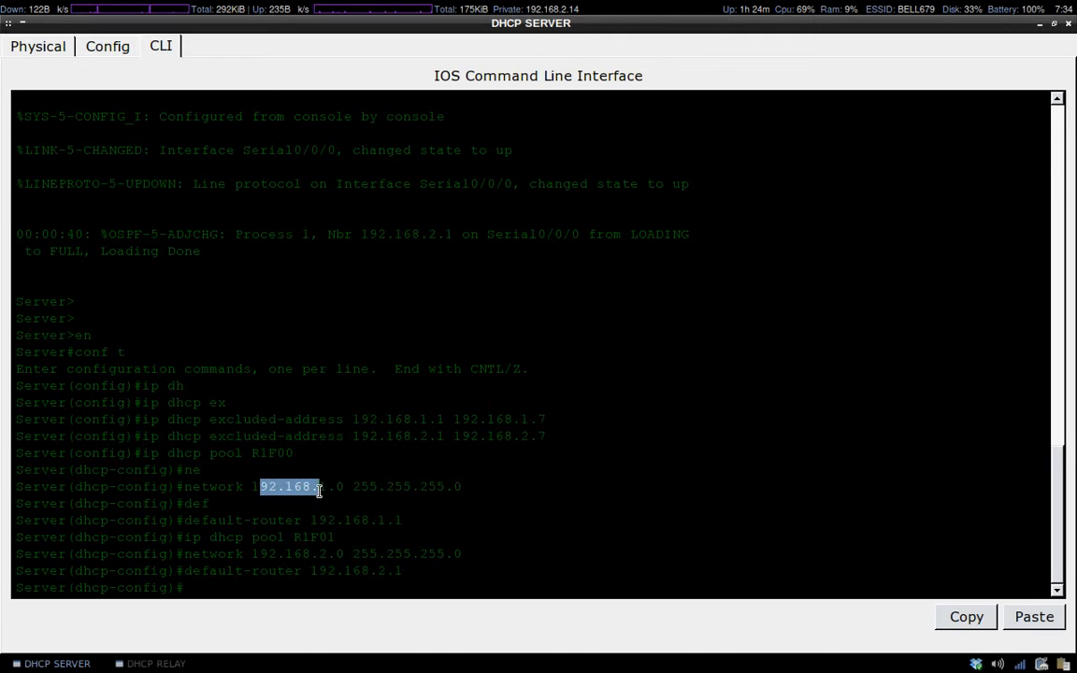
left_click(423, 491)
left_click_drag(252, 520, 395, 520)
key("ctrl+alt+Left")
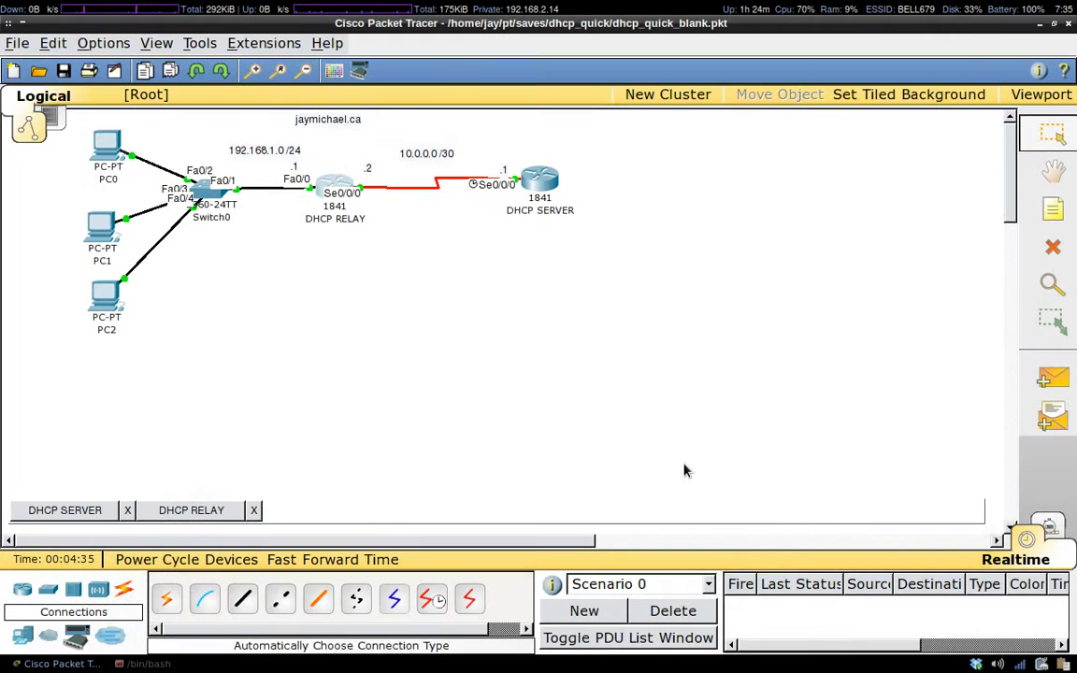
Step: Set PC0's IP configuration to DHCP and close its window
left_click(105, 140)
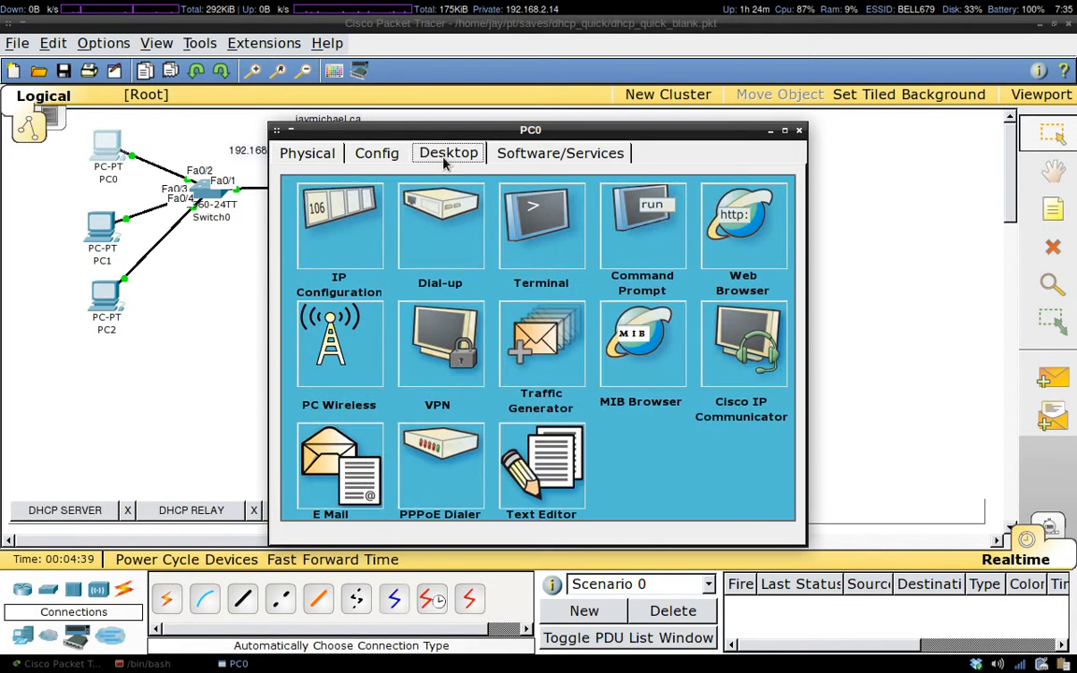
left_click(323, 224)
left_click(310, 233)
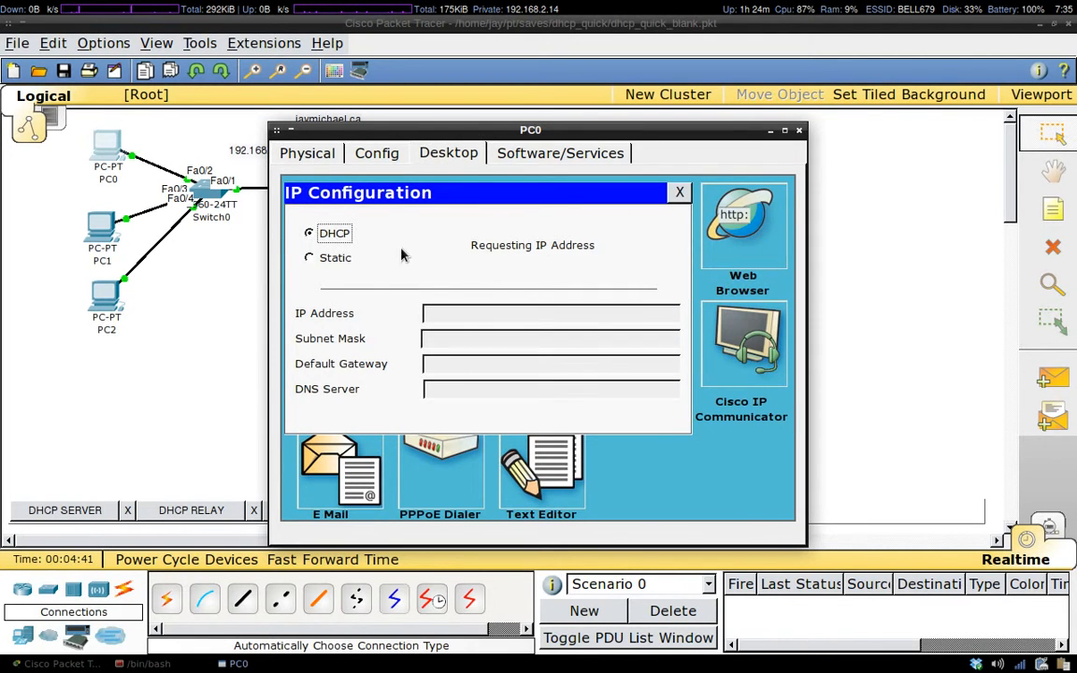
left_click(800, 131)
Step: Switch PC1's IP configuration to DHCP and close its window
left_click(99, 228)
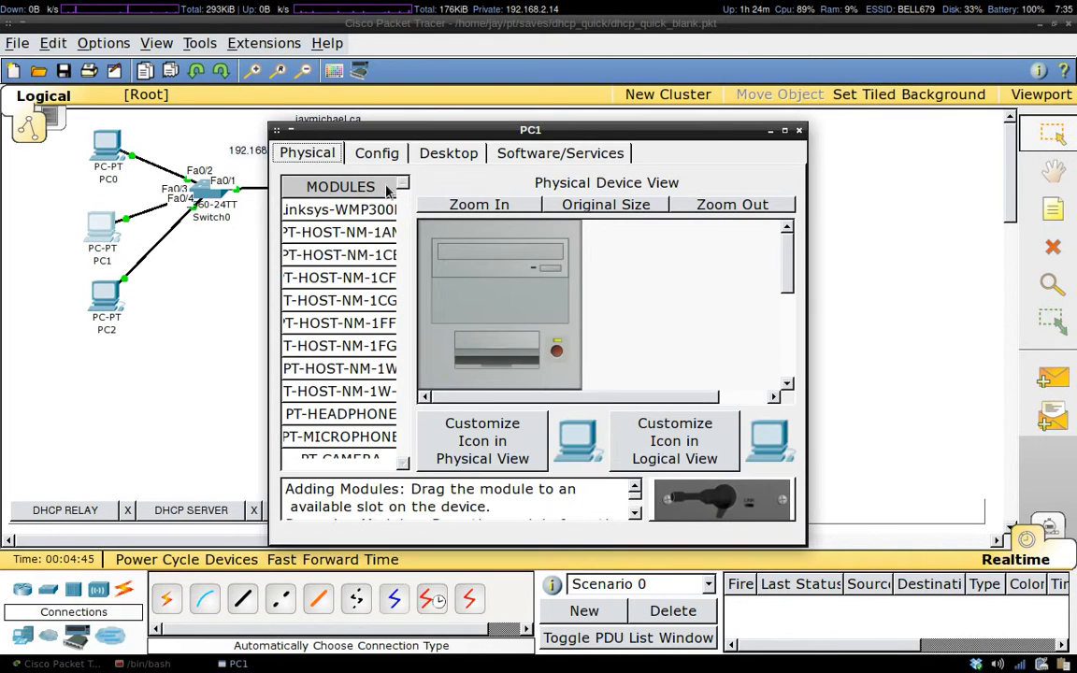
left_click(446, 154)
left_click(341, 233)
left_click(309, 233)
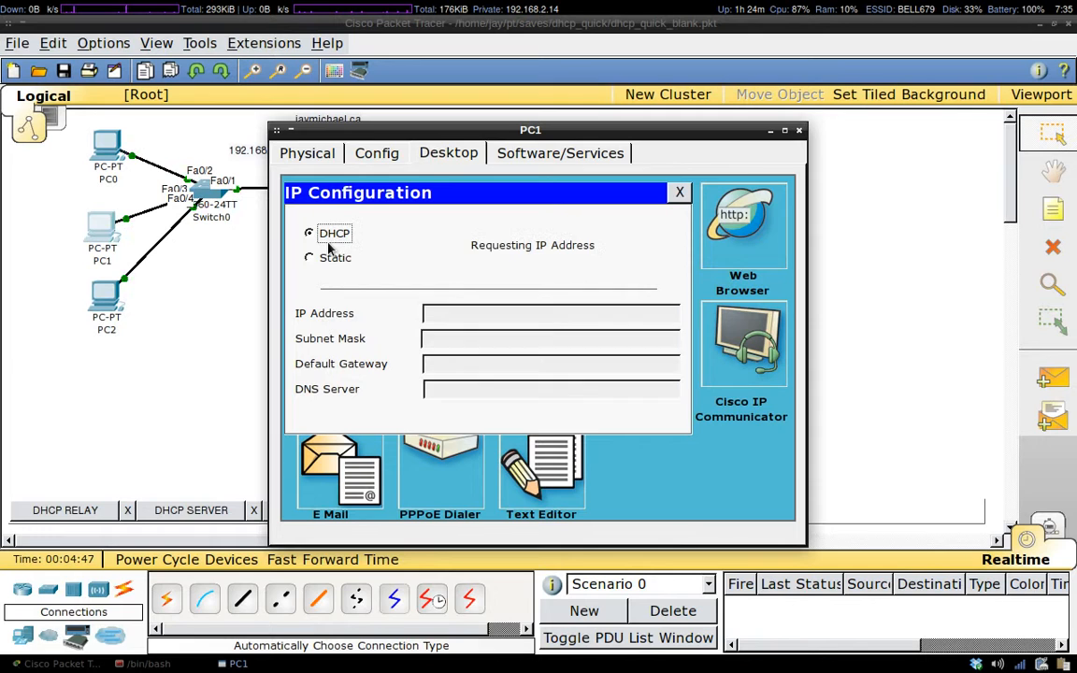
left_click(798, 132)
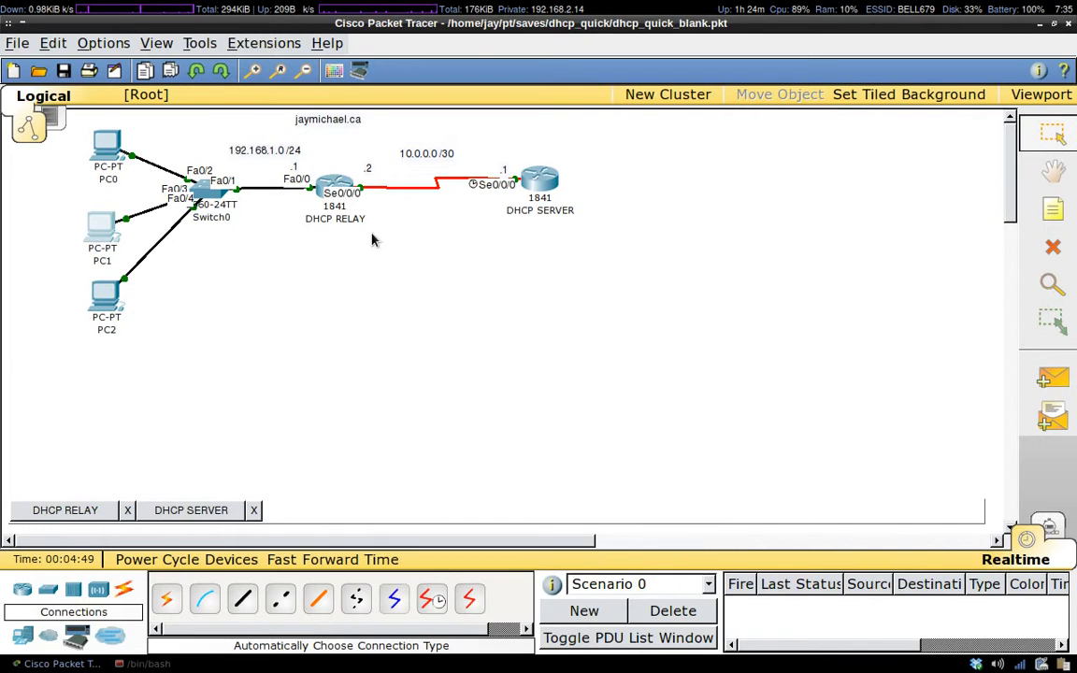
Step: Have PC2 obtain its IP configuration through DHCP and close its window
left_click(105, 298)
left_click(449, 155)
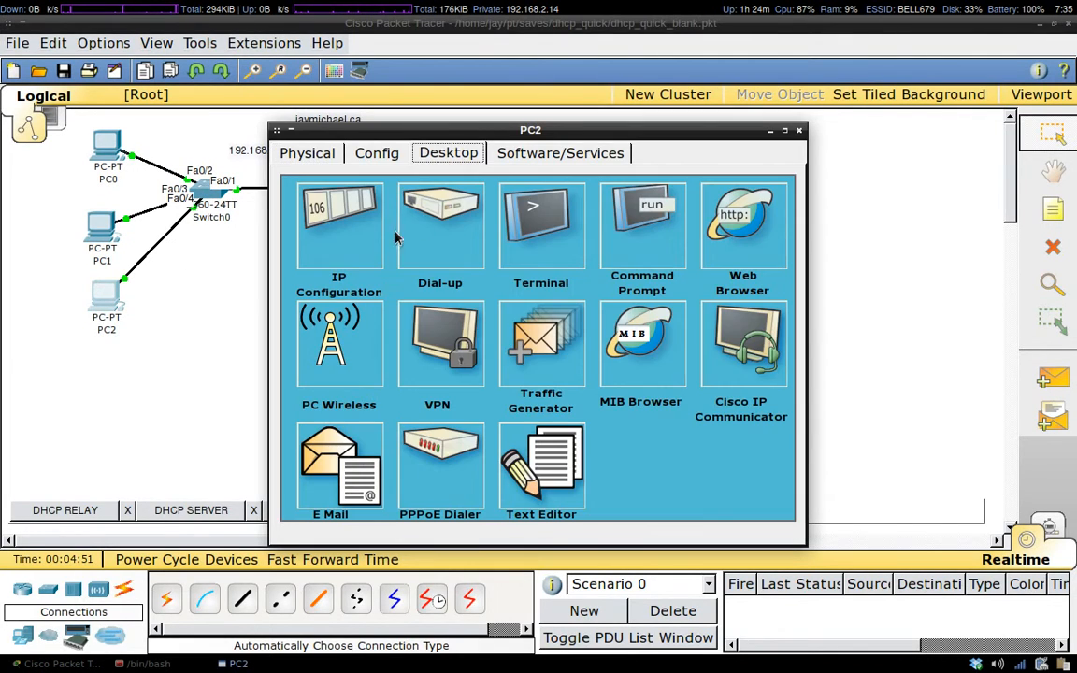
left_click(340, 232)
left_click(309, 233)
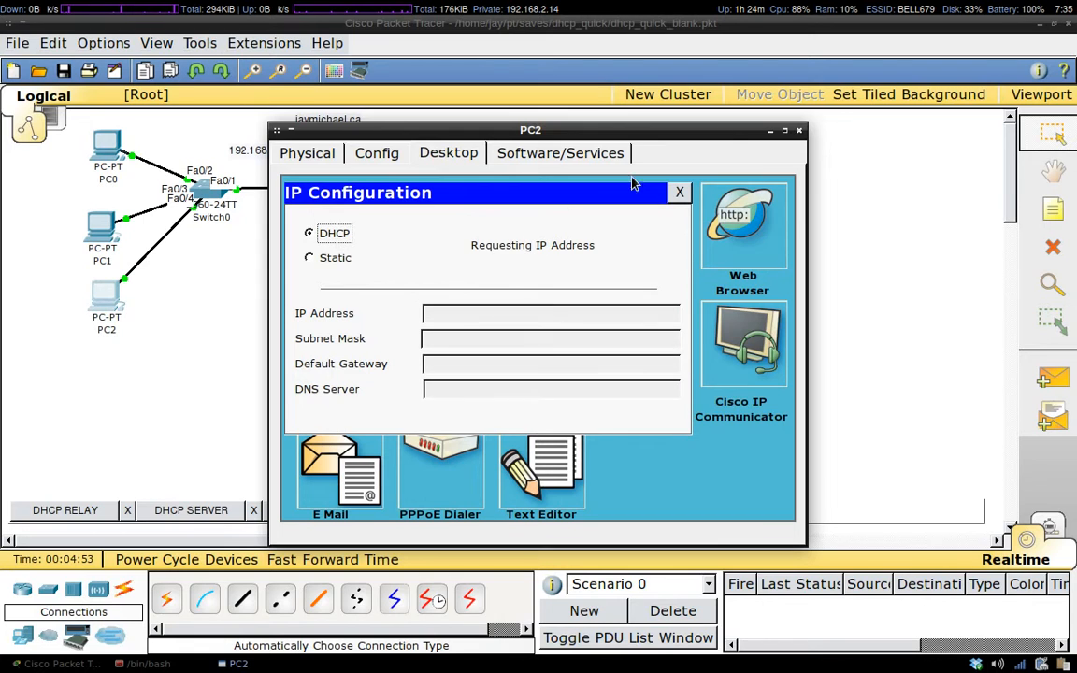
left_click(798, 131)
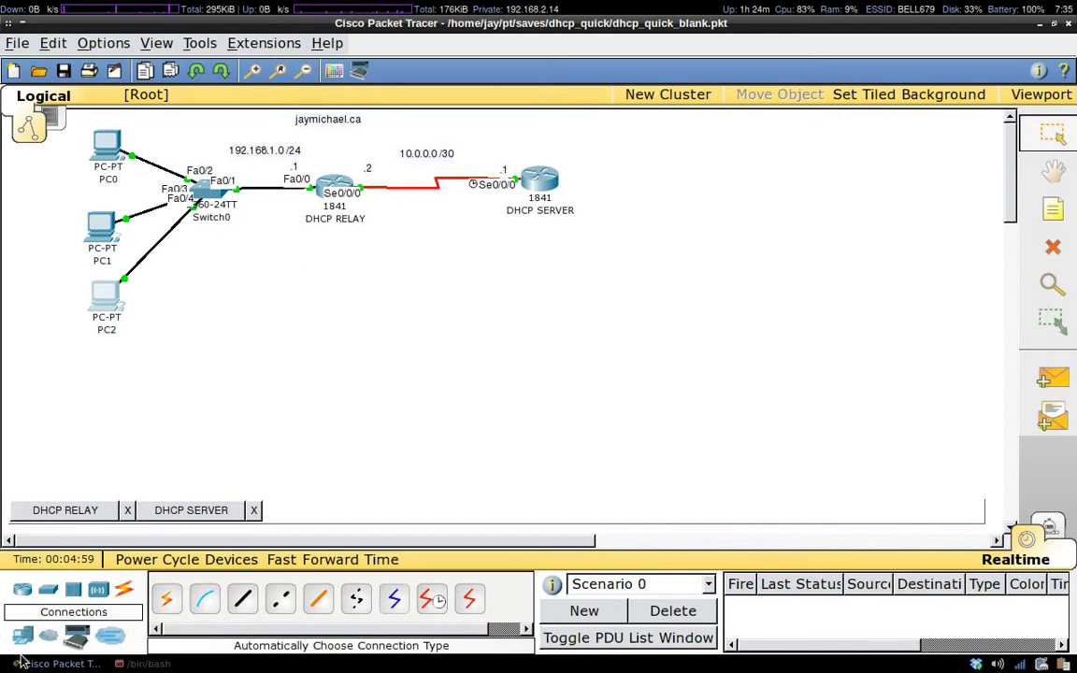
Step: Add a 2960-24TT switch below the DHCP RELAY router and connect it to that router with an automatically chosen cable
left_click(48, 590)
left_click(242, 598)
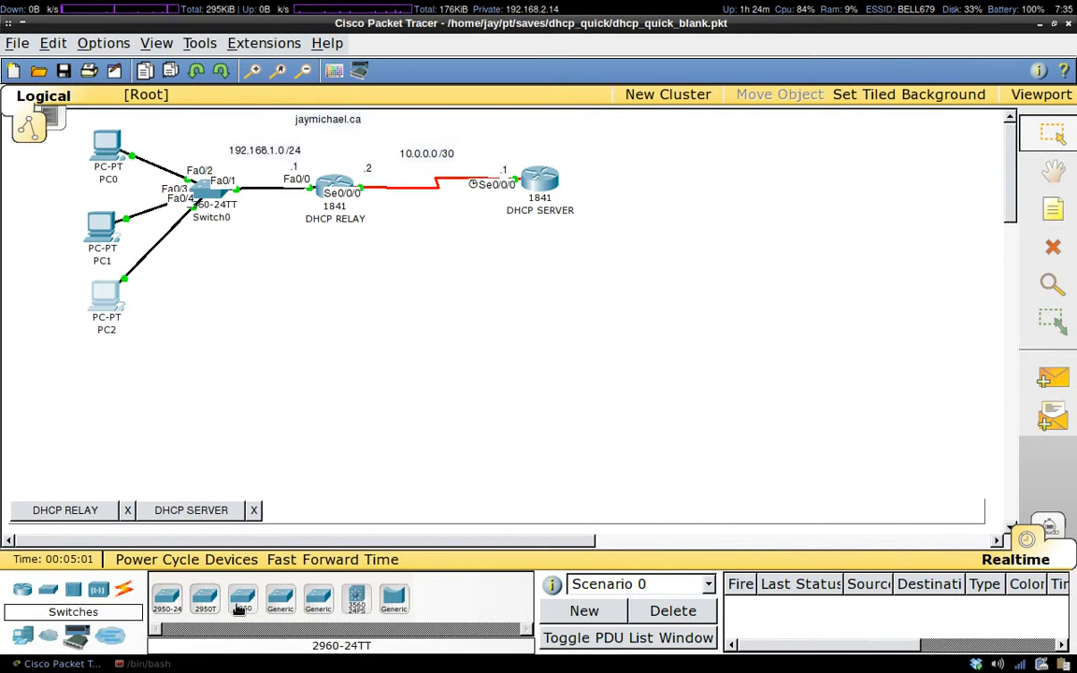
left_click(313, 283)
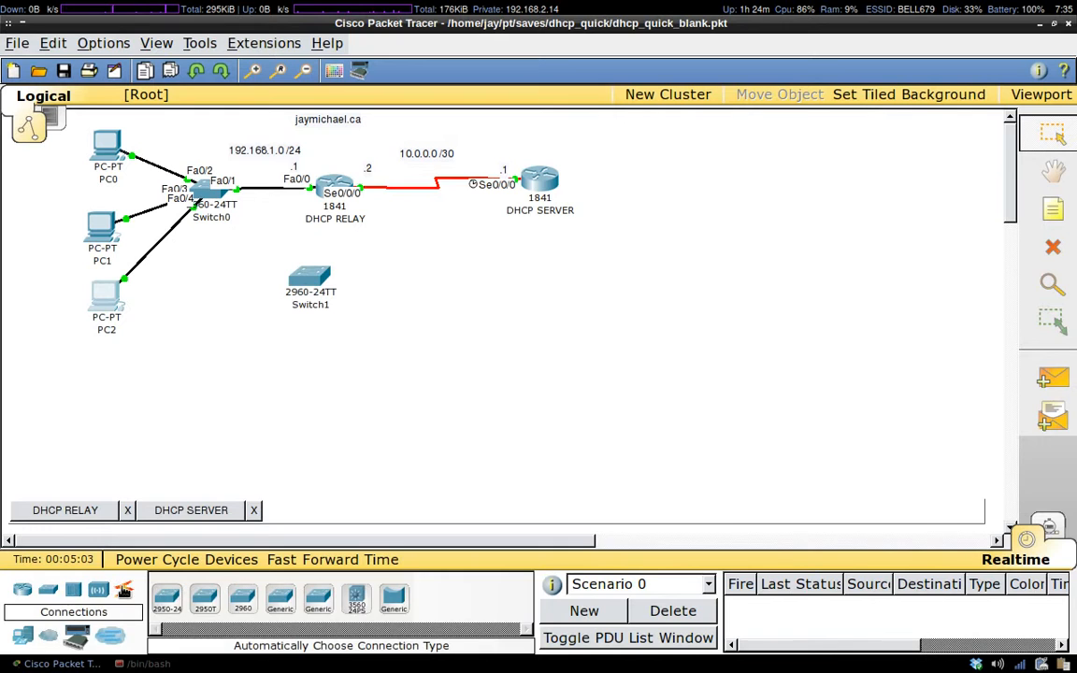
left_click(123, 589)
left_click(167, 598)
left_click(311, 276)
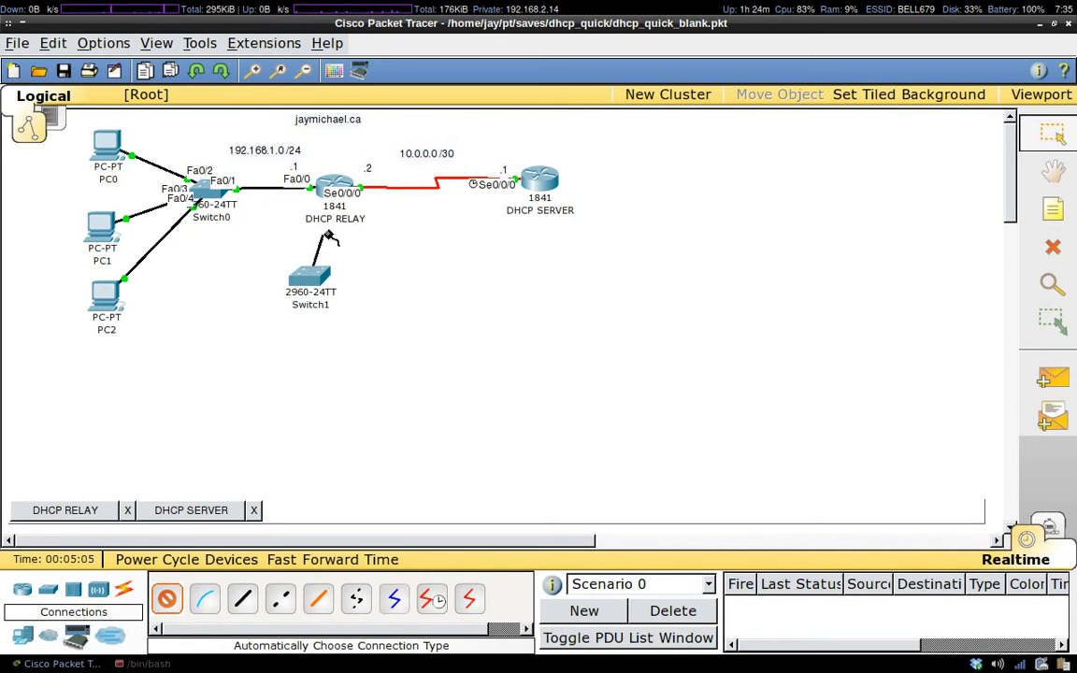
left_click(329, 191)
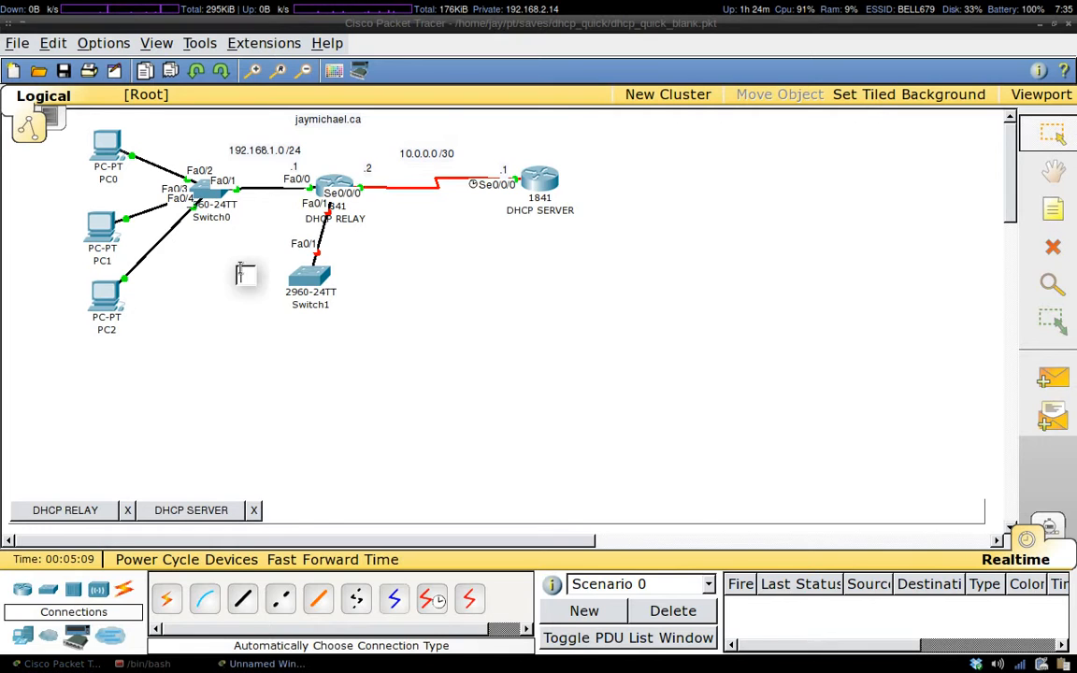
Step: Place the network label "192.168.2.0 /24" beside the new switch below the relay router
type("192.168")
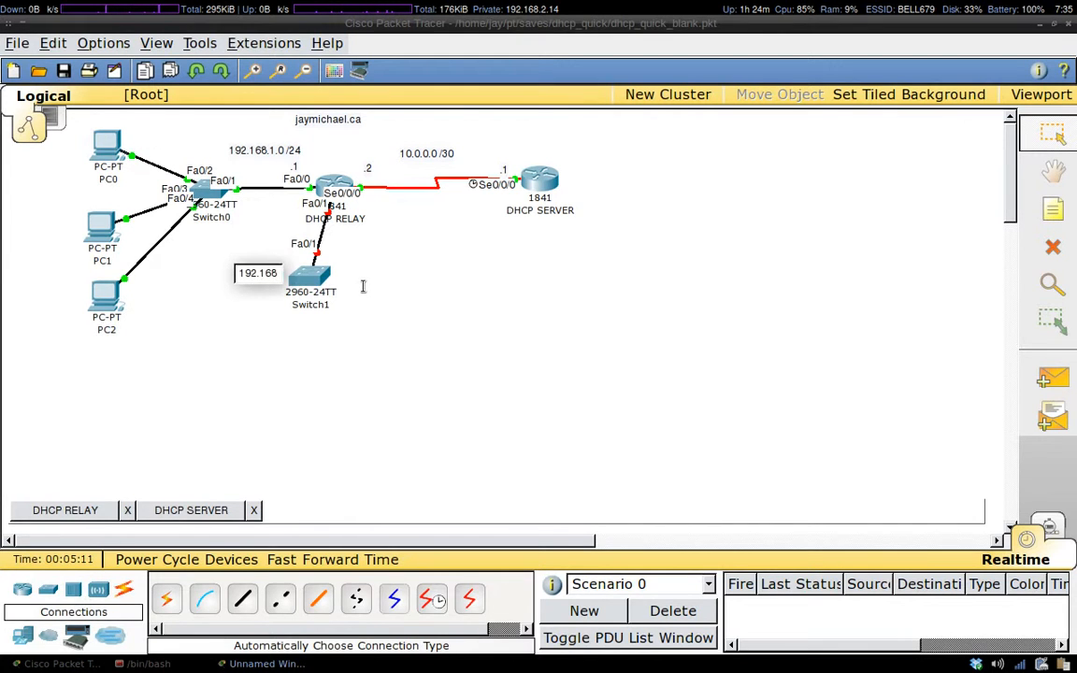
type(".2.0 /24")
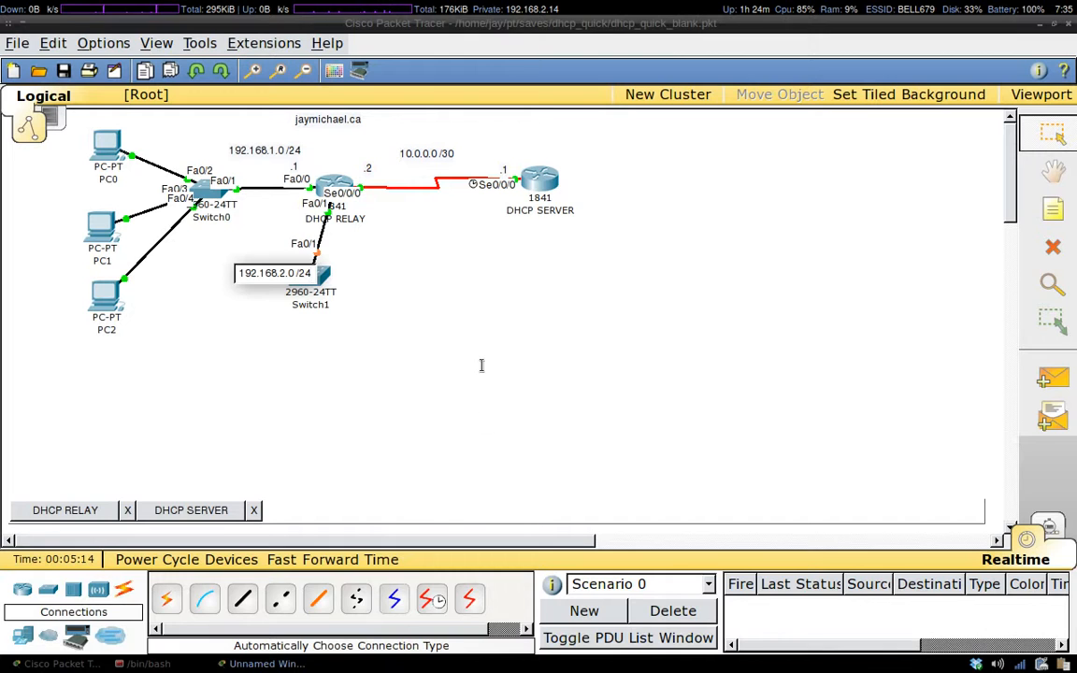
left_click(430, 430)
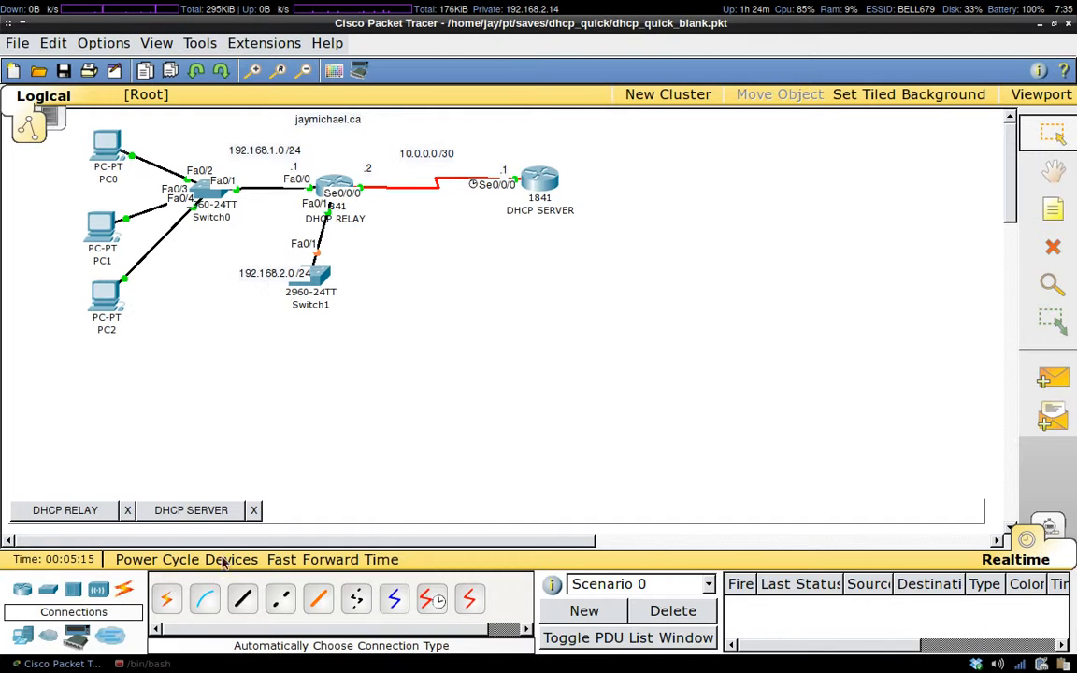
Step: Add a generic PC below Switch1 and connect its FastEthernet port to the switch's FastEthernet0/2 with a copper straight-through cable
left_click(22, 635)
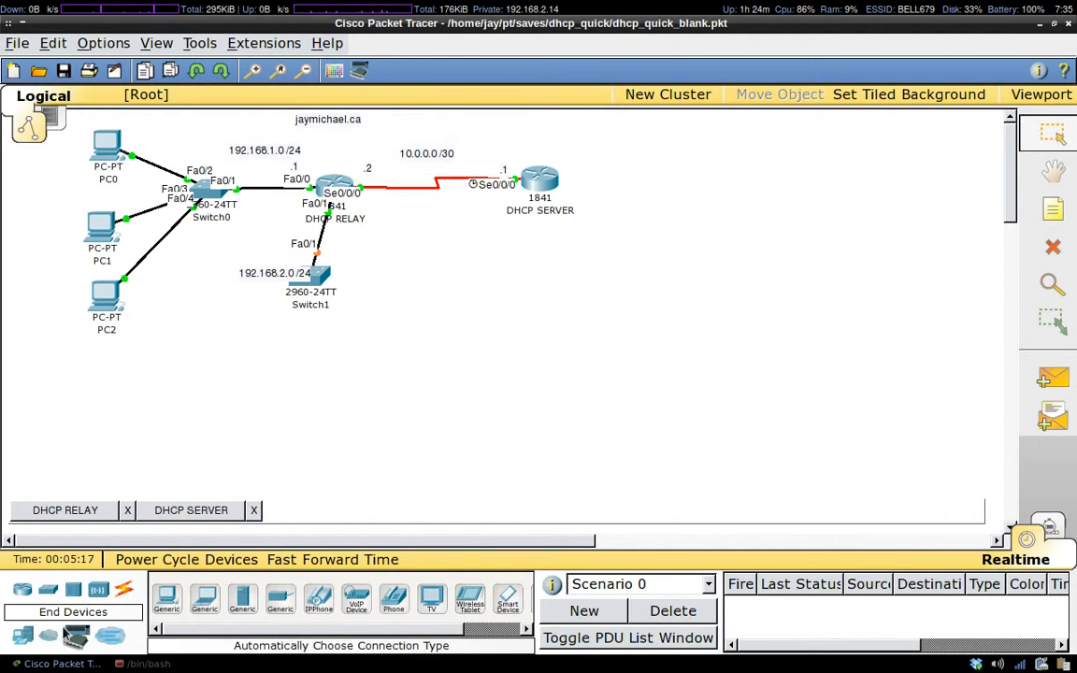
left_click_drag(174, 608, 295, 365)
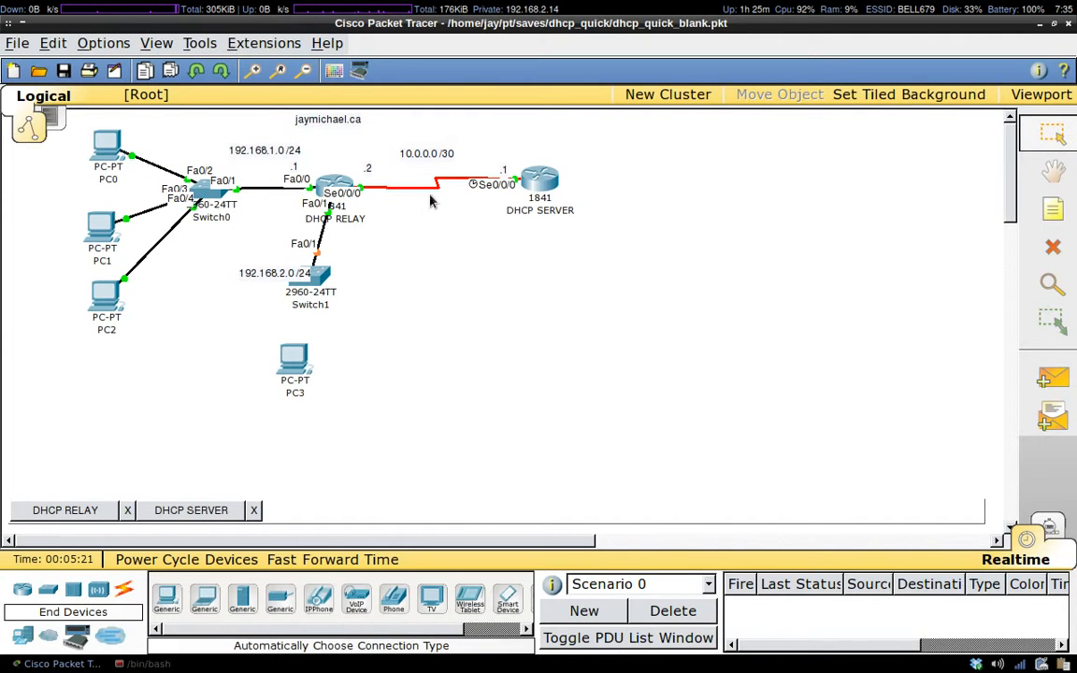
left_click(125, 588)
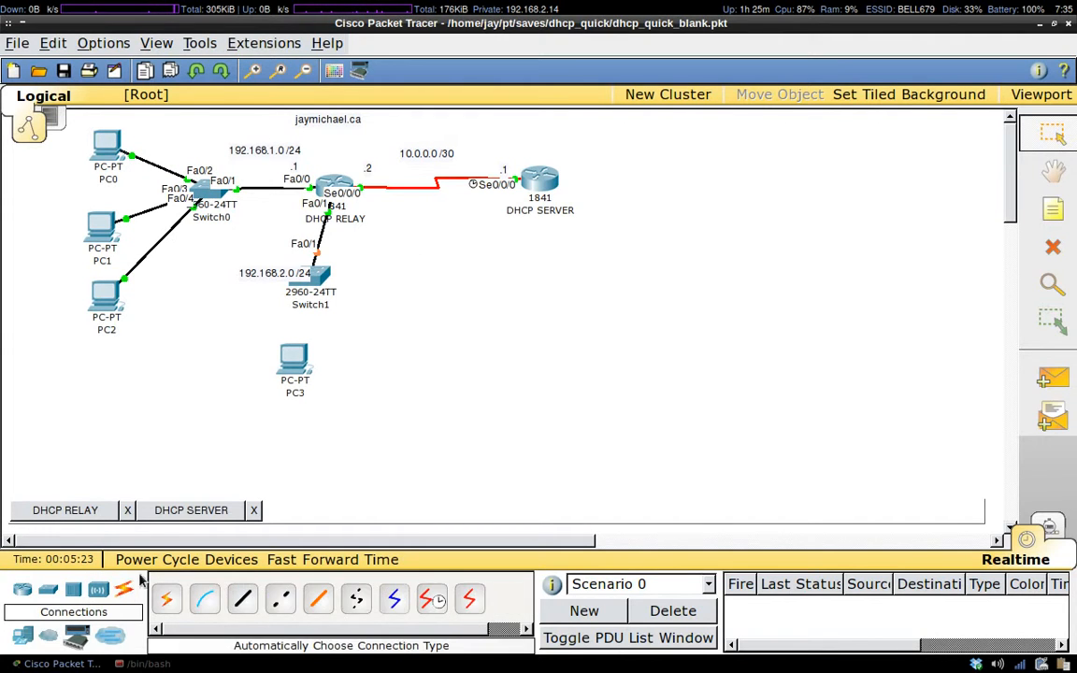
left_click(242, 599)
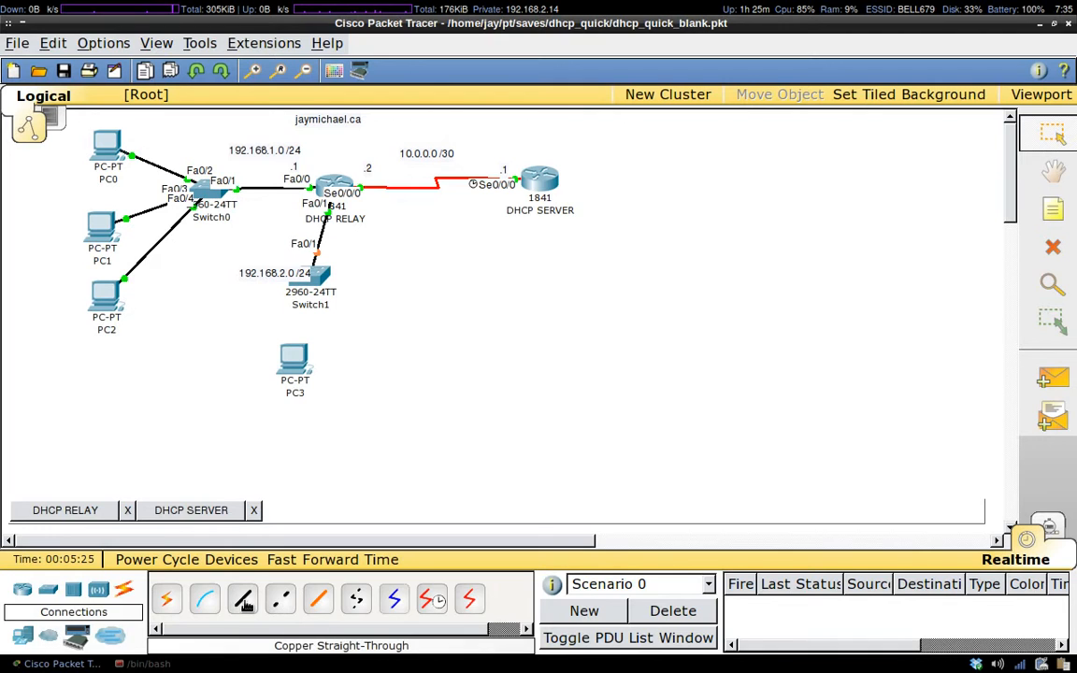
left_click(281, 348)
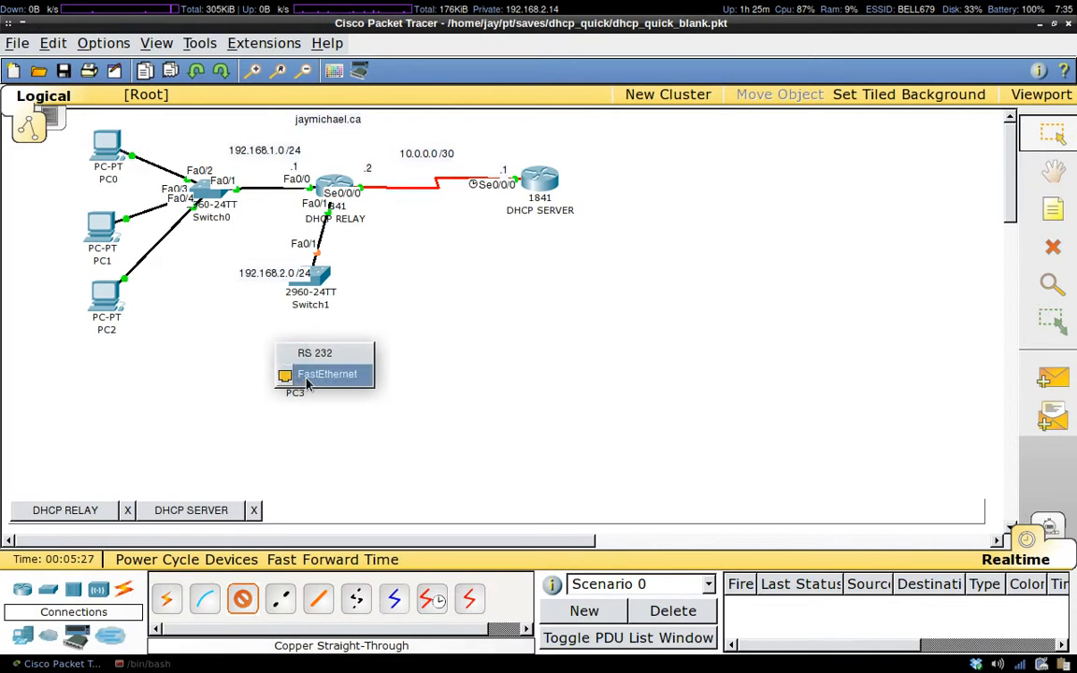
left_click(306, 378)
left_click(315, 286)
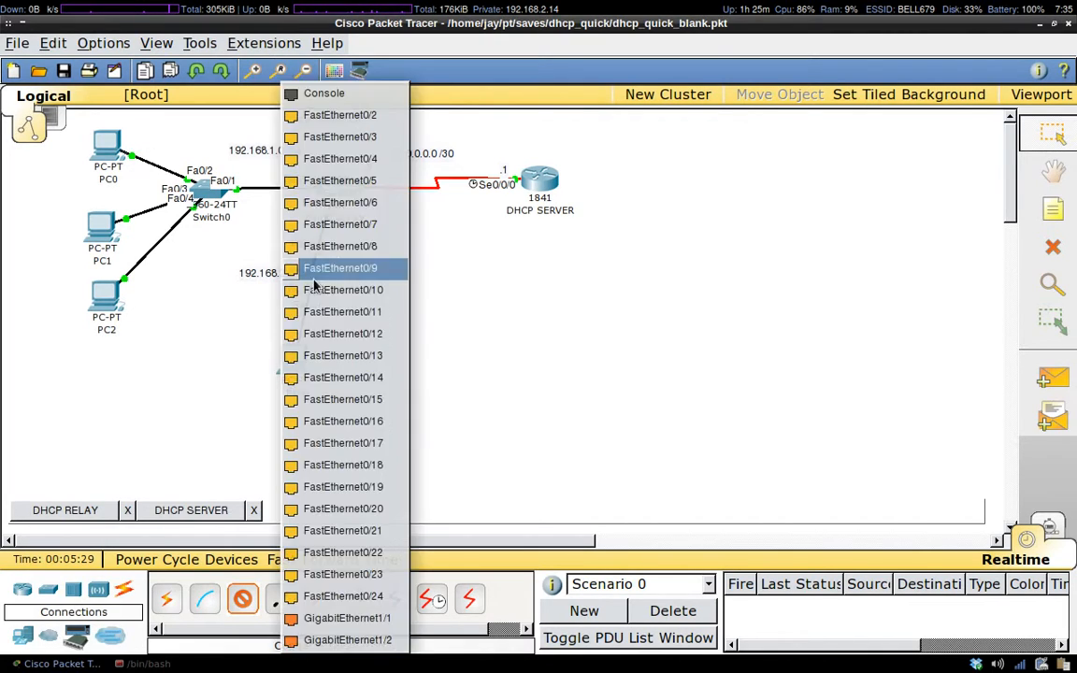
left_click(327, 114)
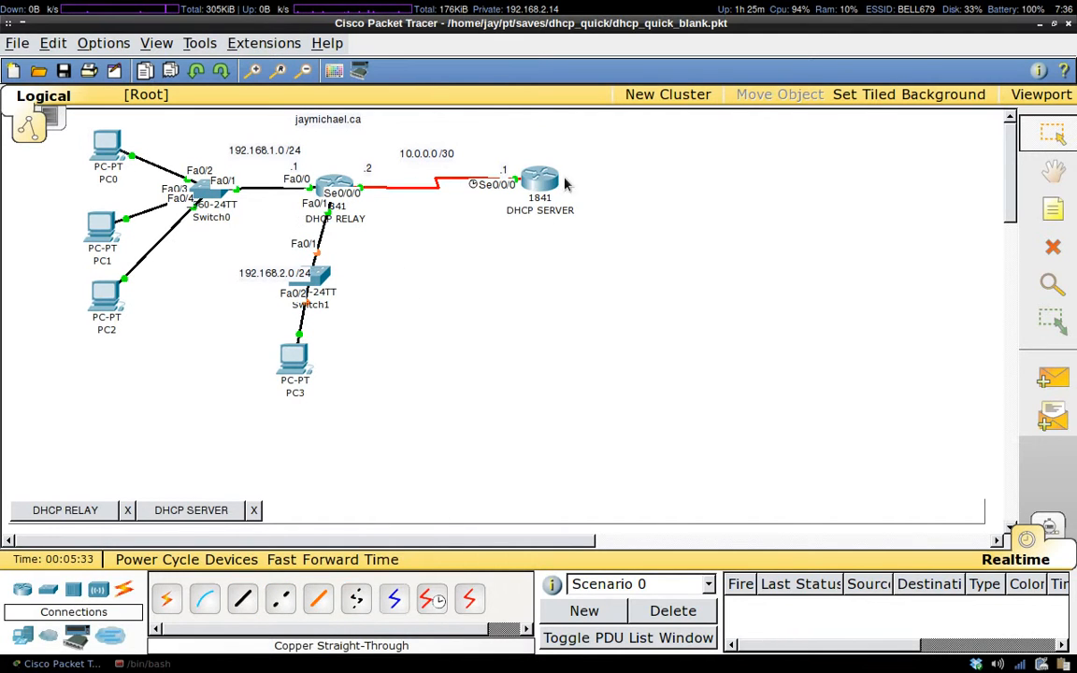
Step: Set PC3's IP configuration to DHCP and close its window
left_click(296, 363)
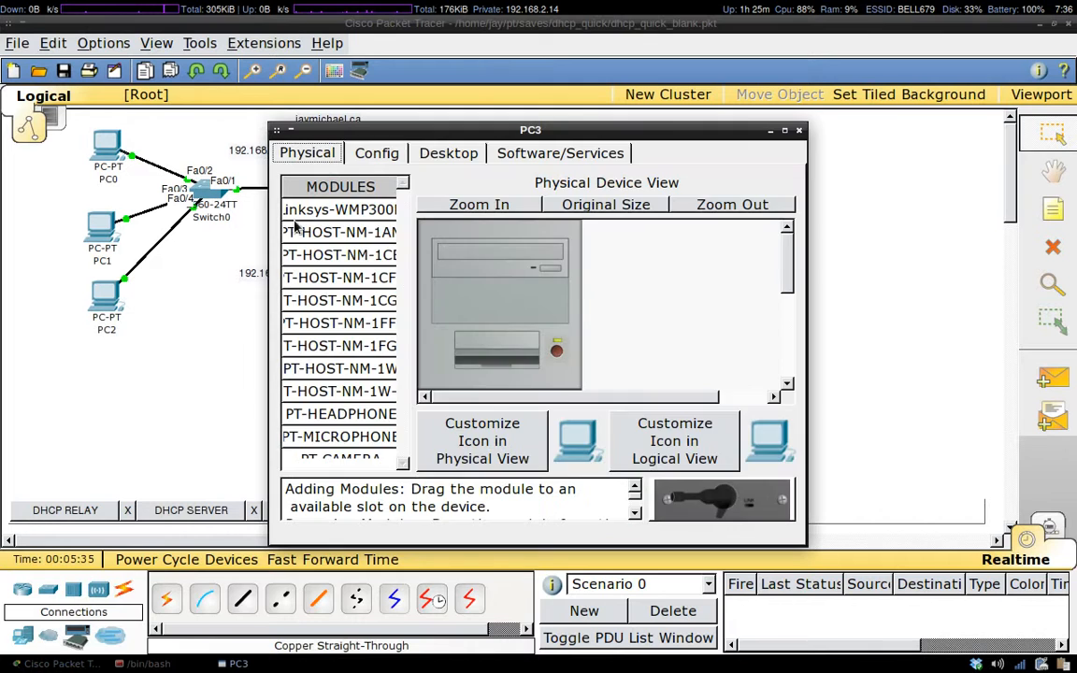
left_click(374, 155)
left_click(438, 153)
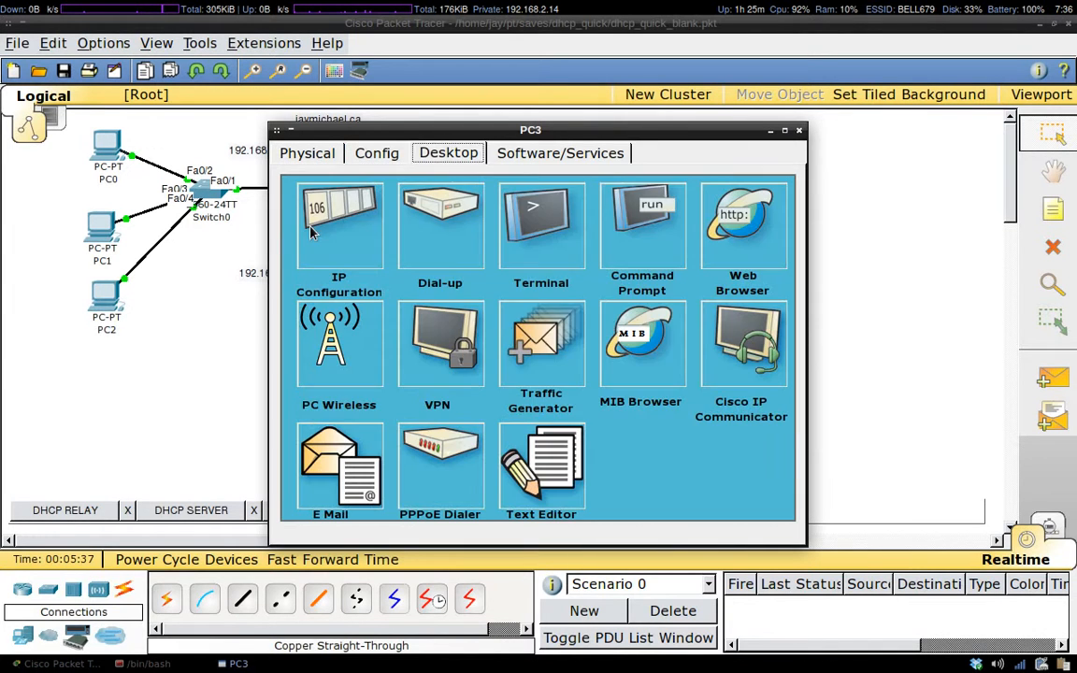
left_click(346, 238)
left_click(311, 231)
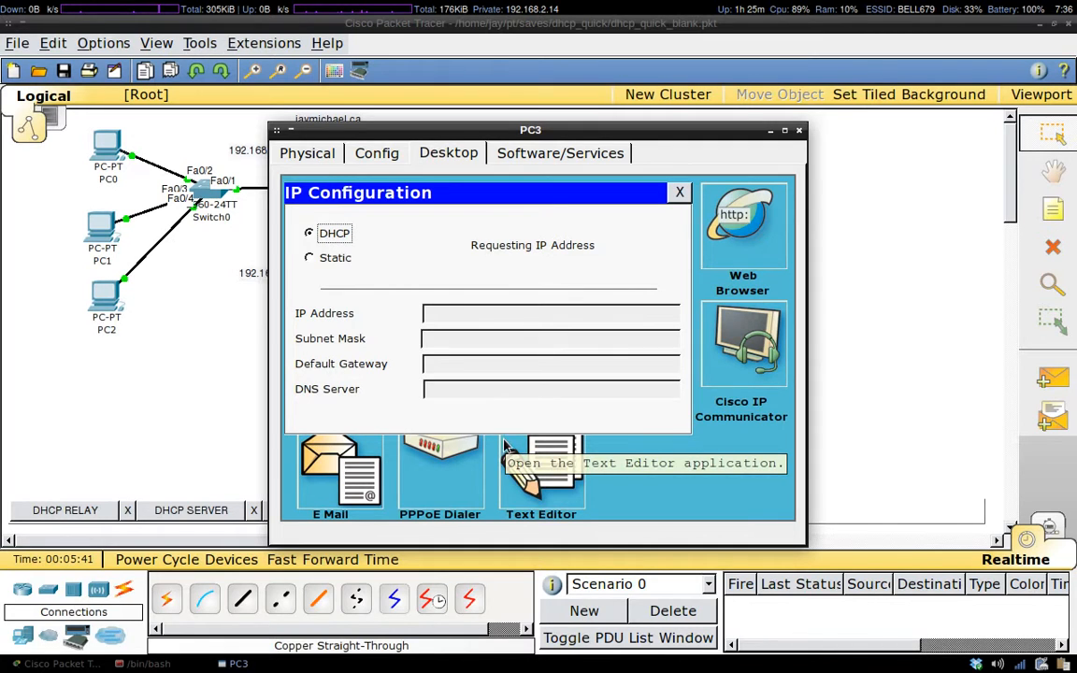
left_click(800, 130)
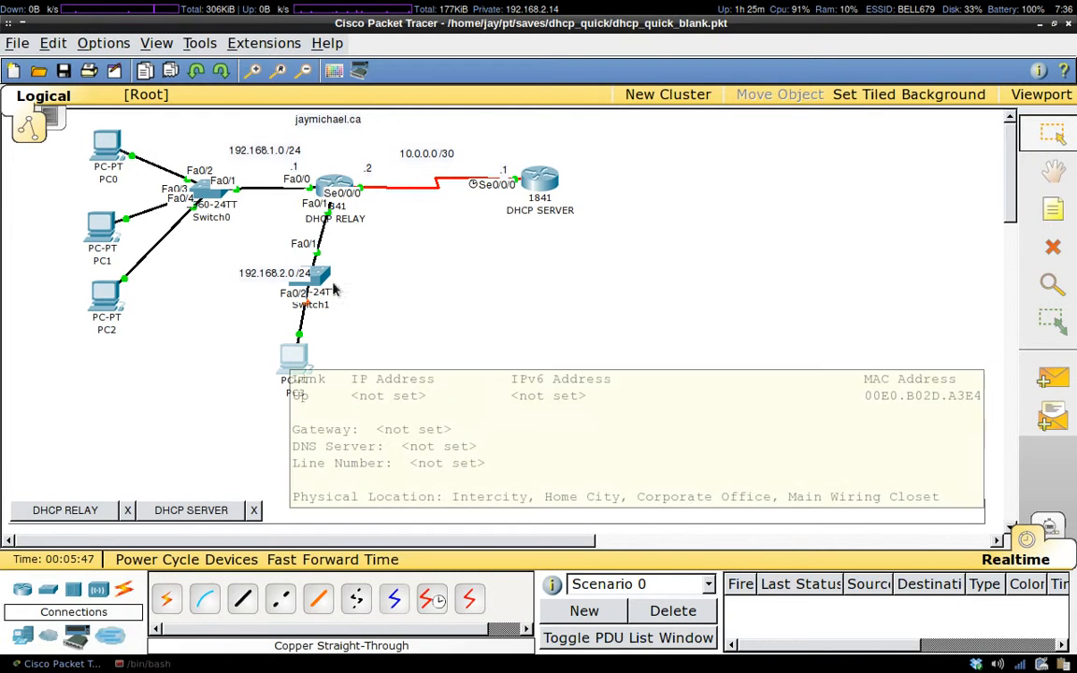
Step: Bring up the DHCP RELAY router's command line and enter interface configuration with "int f0/1"
key("ctrl+alt+Right")
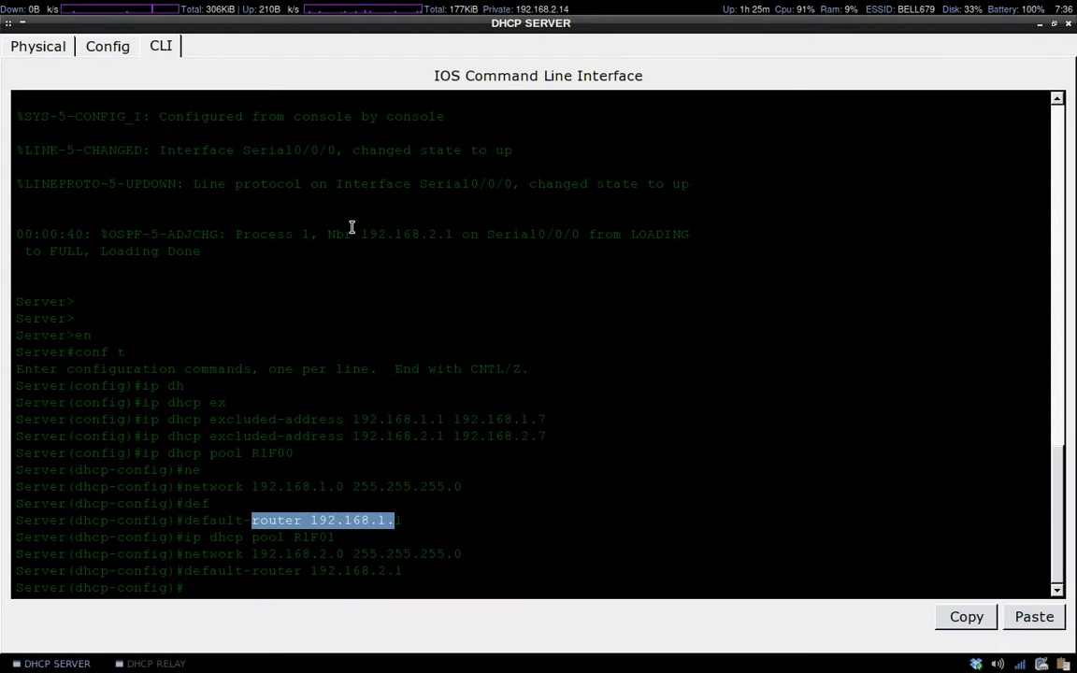
left_click(273, 564)
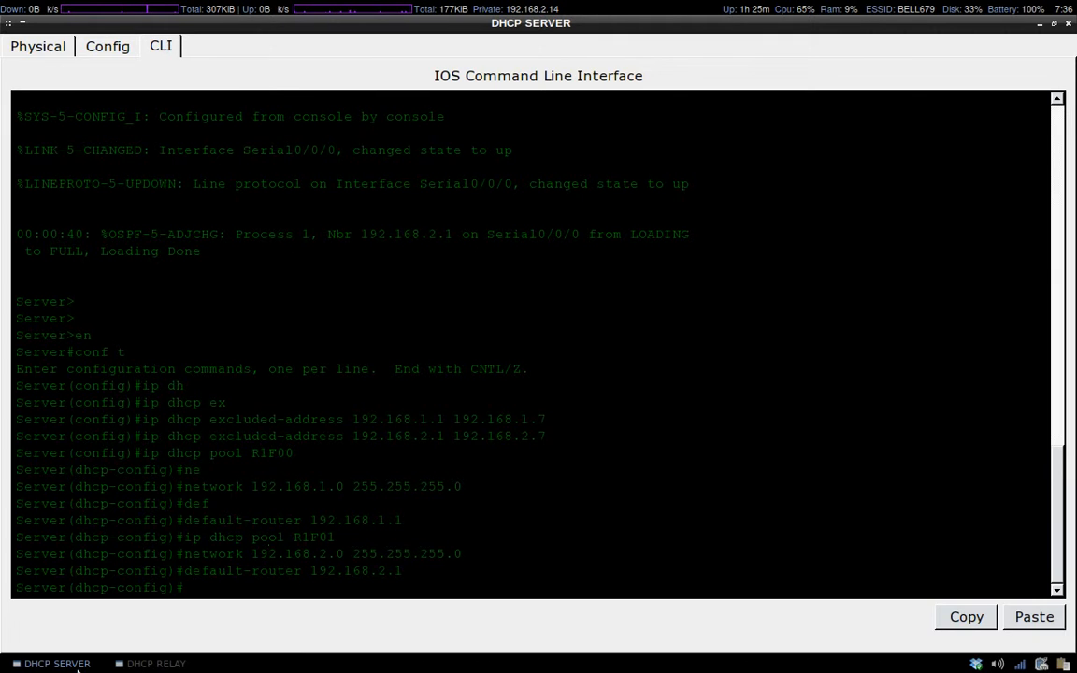
left_click(150, 664)
key("Return")
key("Return")
key("Return")
key("Return")
key("Return")
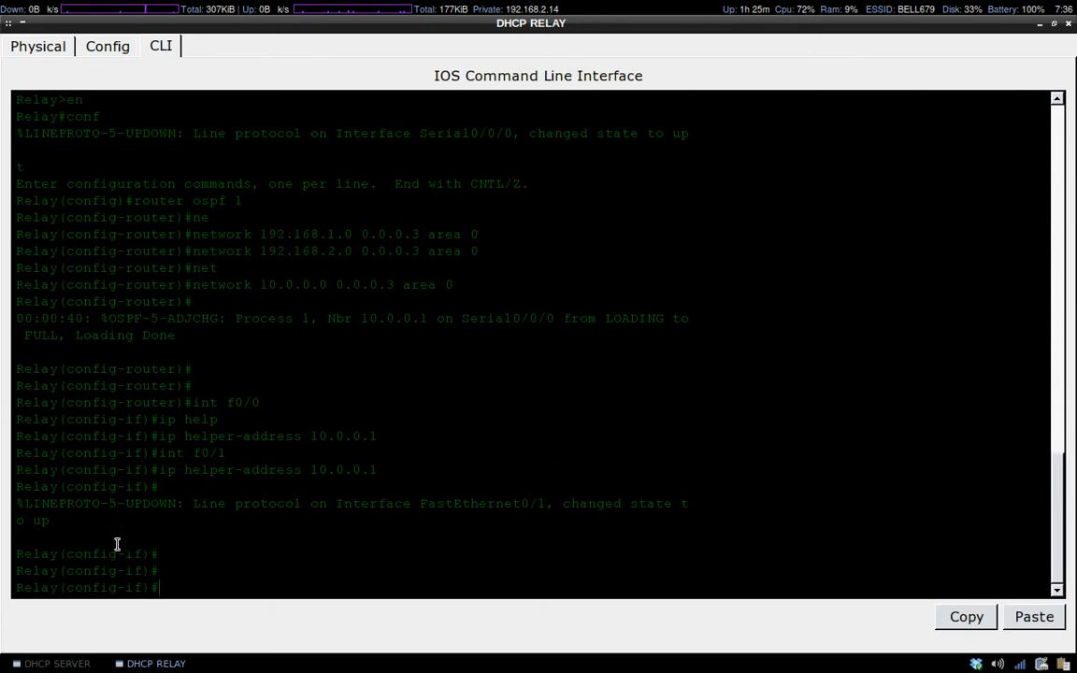
type("int ")
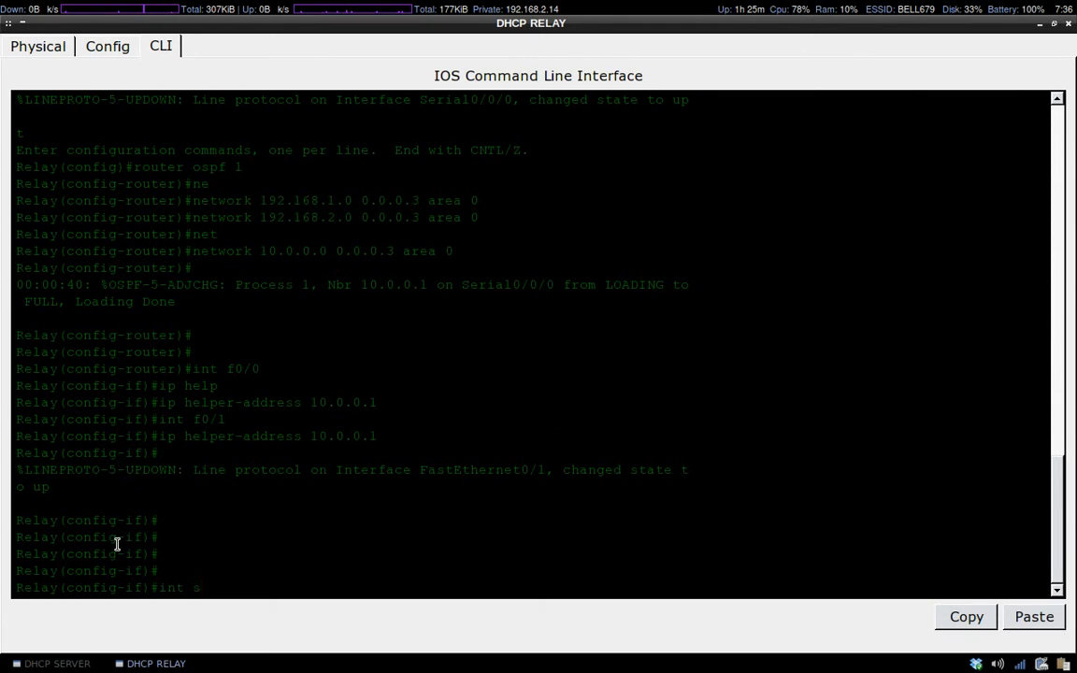
type("s")
key("BackSpace")
key("Return")
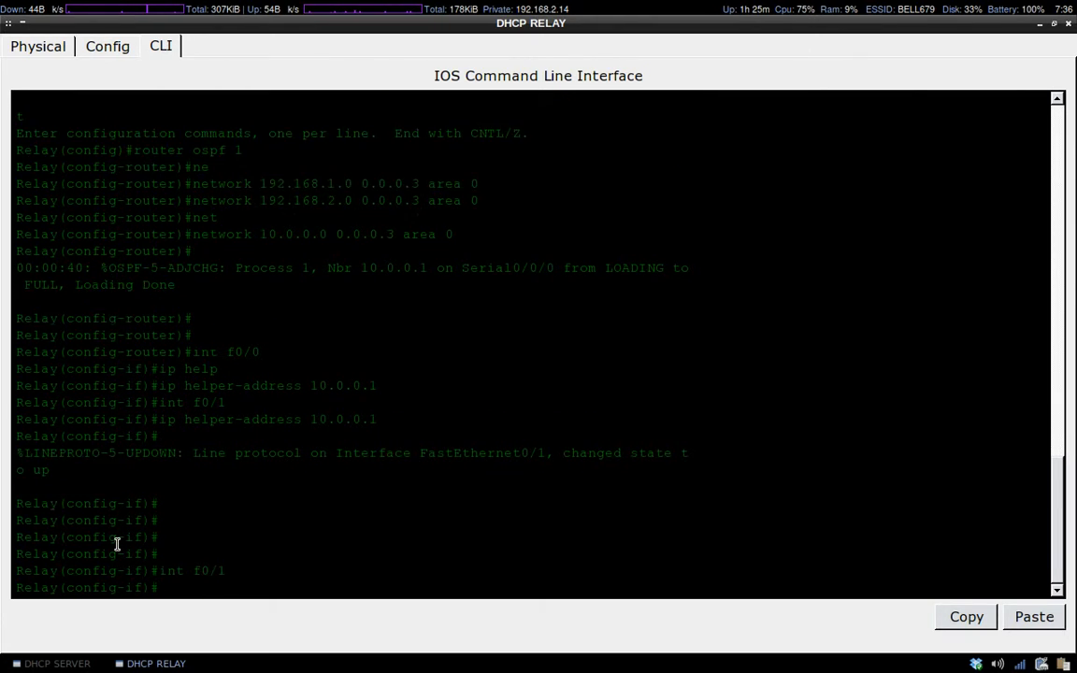
Step: Assign the relay's f0/1 interface its address with "ip add 192.168.2.1 255.255.255.0"
type("ip add 1")
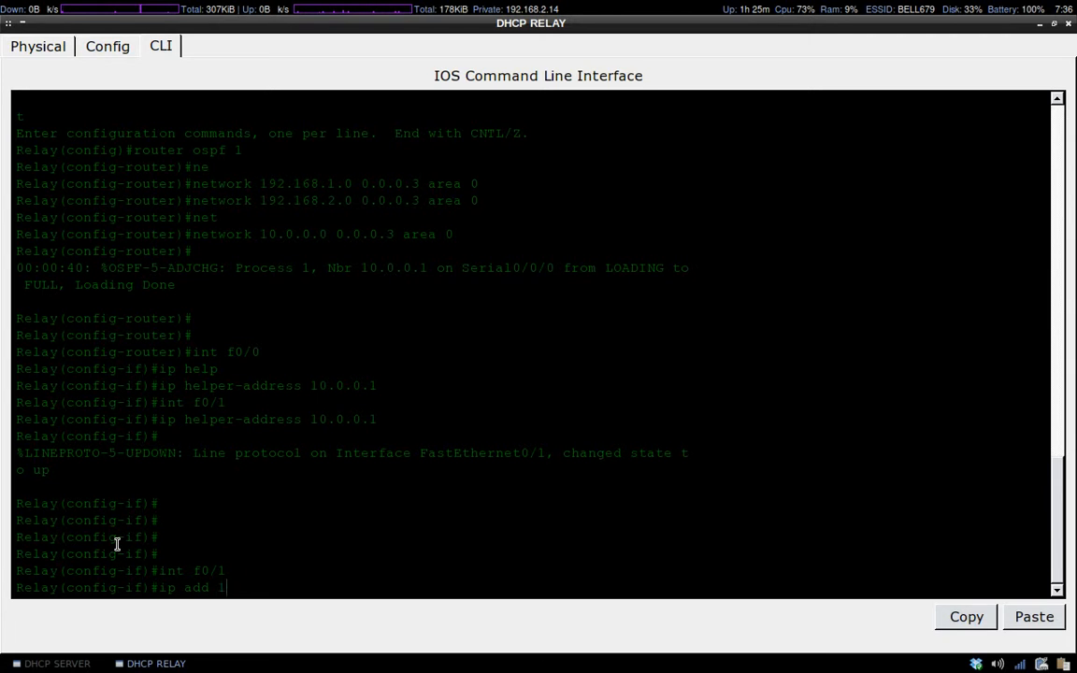
type("92.168.2.1")
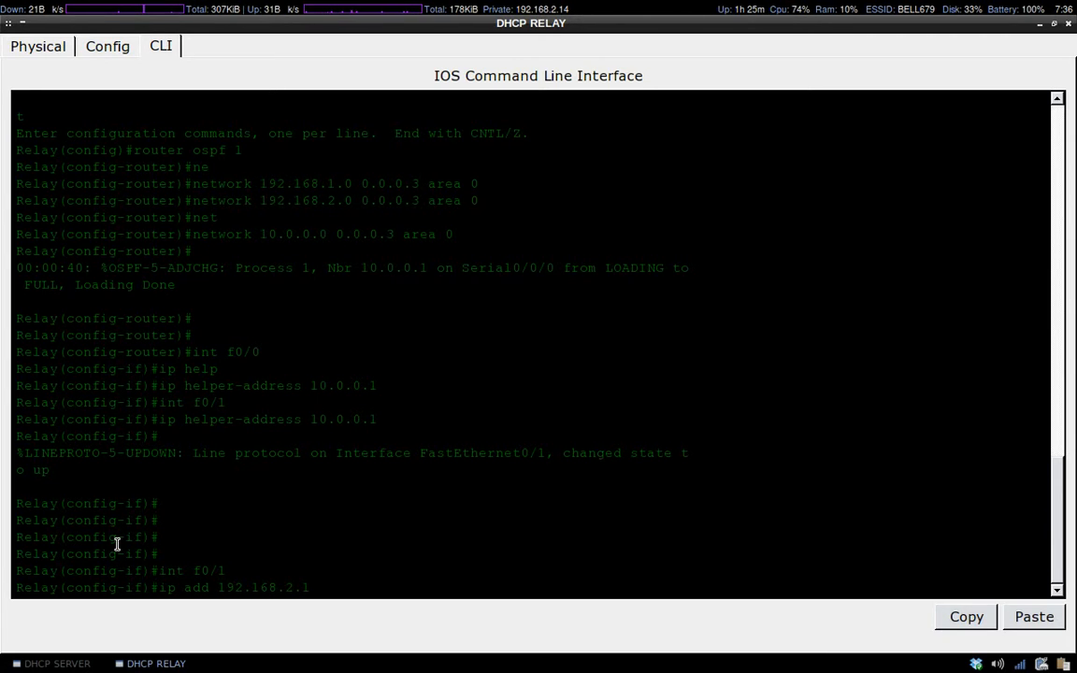
type(" 255.")
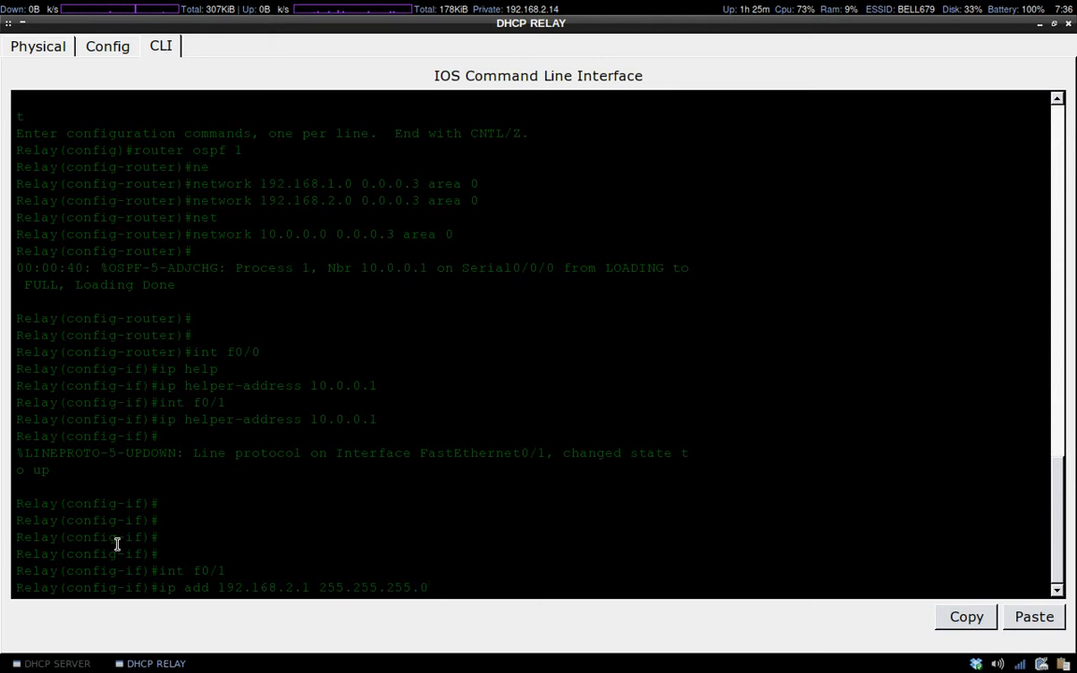
type("255.255.0")
key("Return")
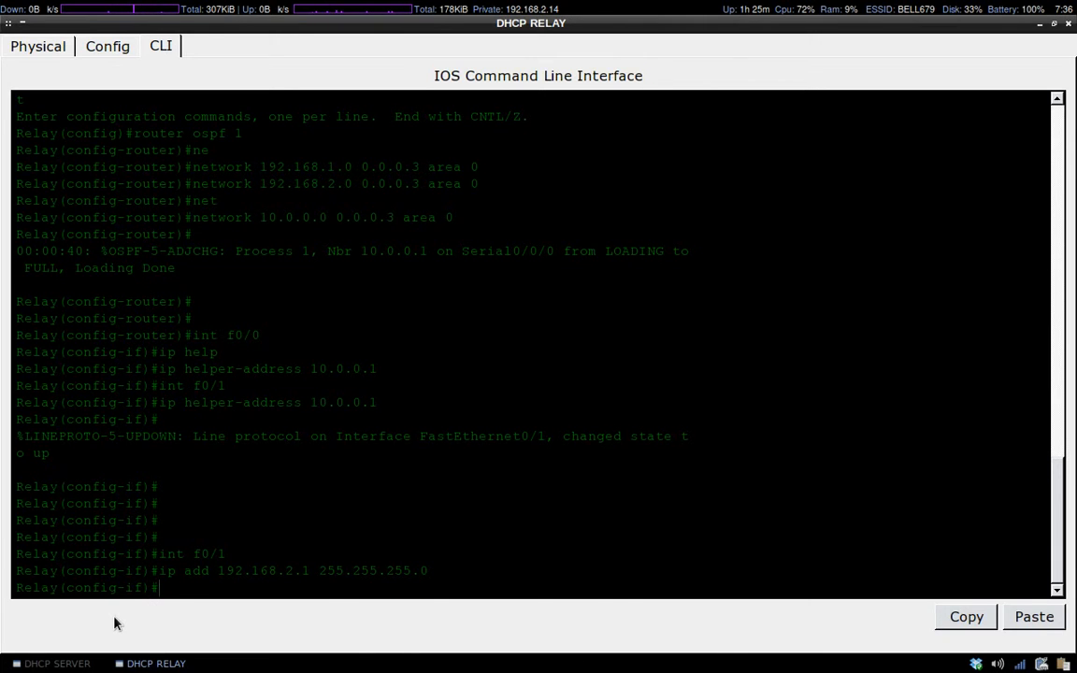
Step: Return to the topology, check PC3's DHCP address assignment in its IP configuration, and close its window
key("ctrl+alt+Left")
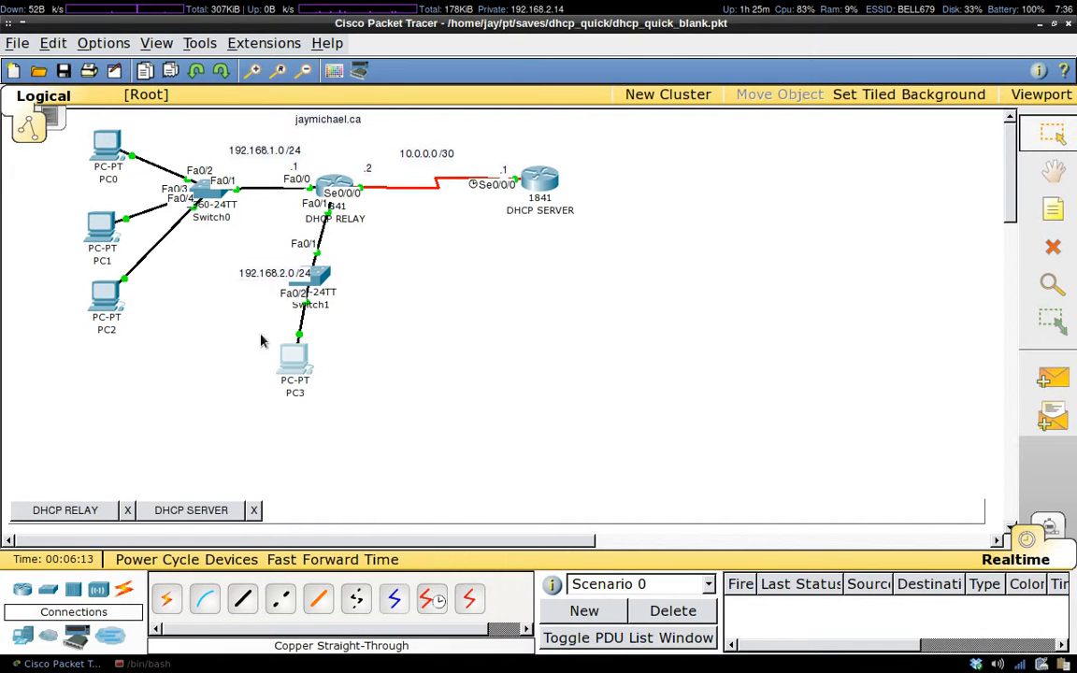
left_click(302, 366)
left_click(303, 201)
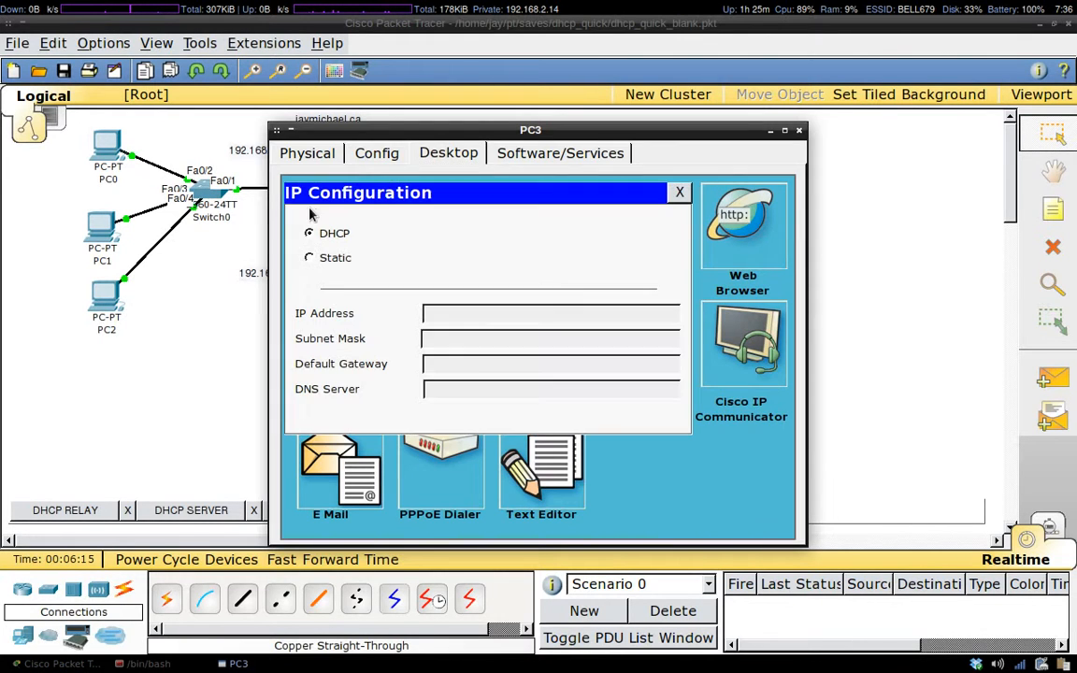
left_click(800, 132)
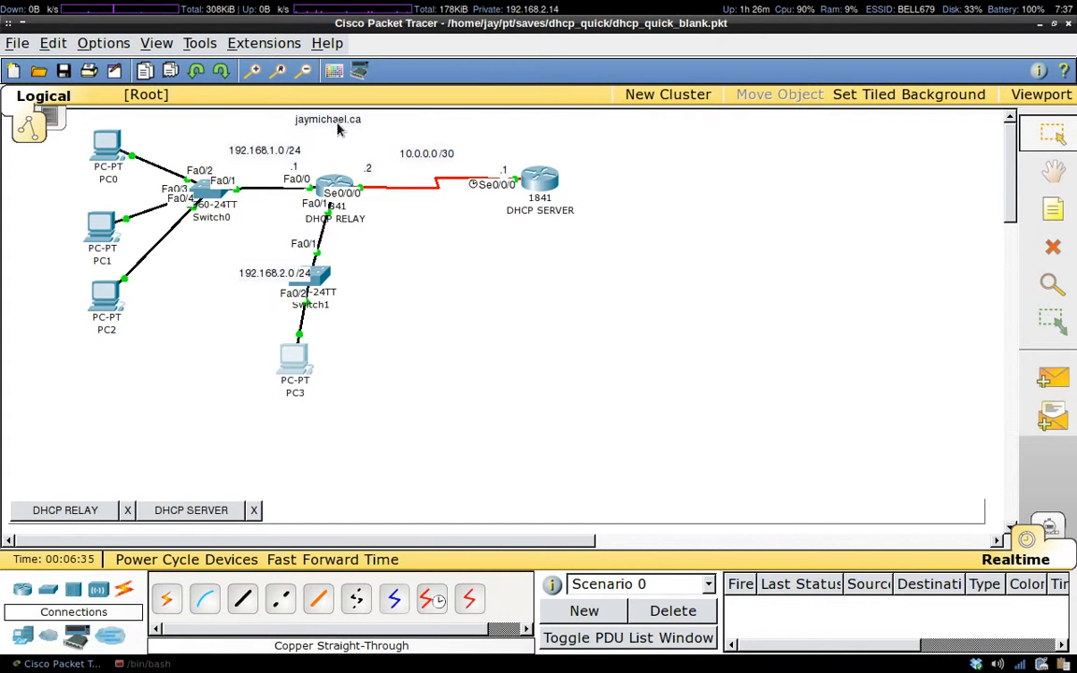
left_click(166, 665)
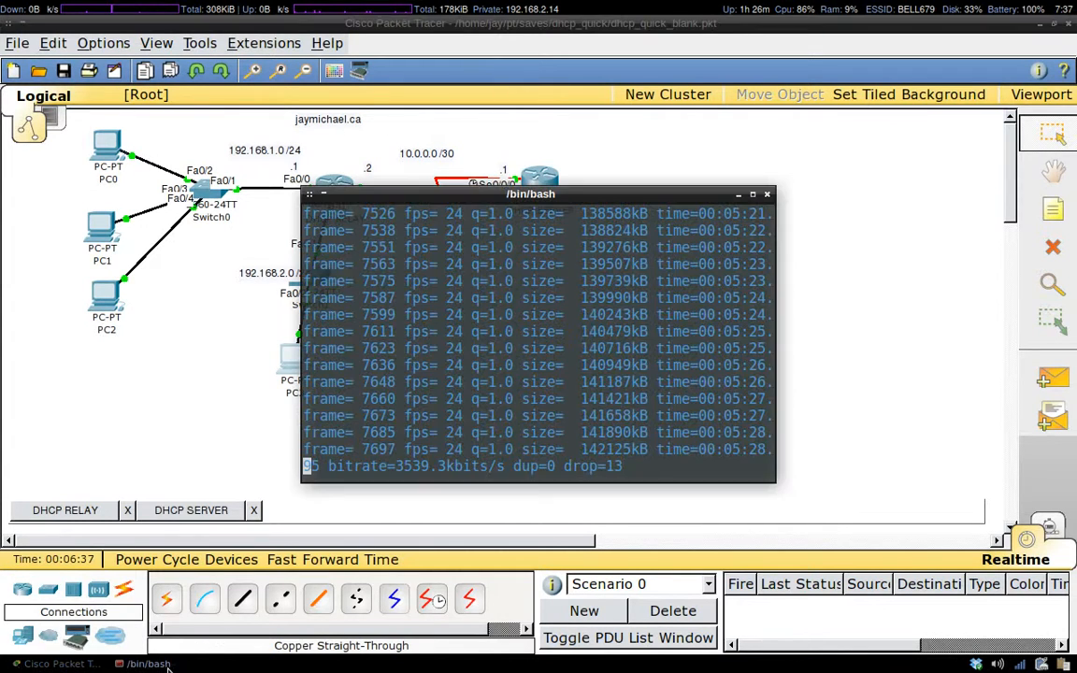